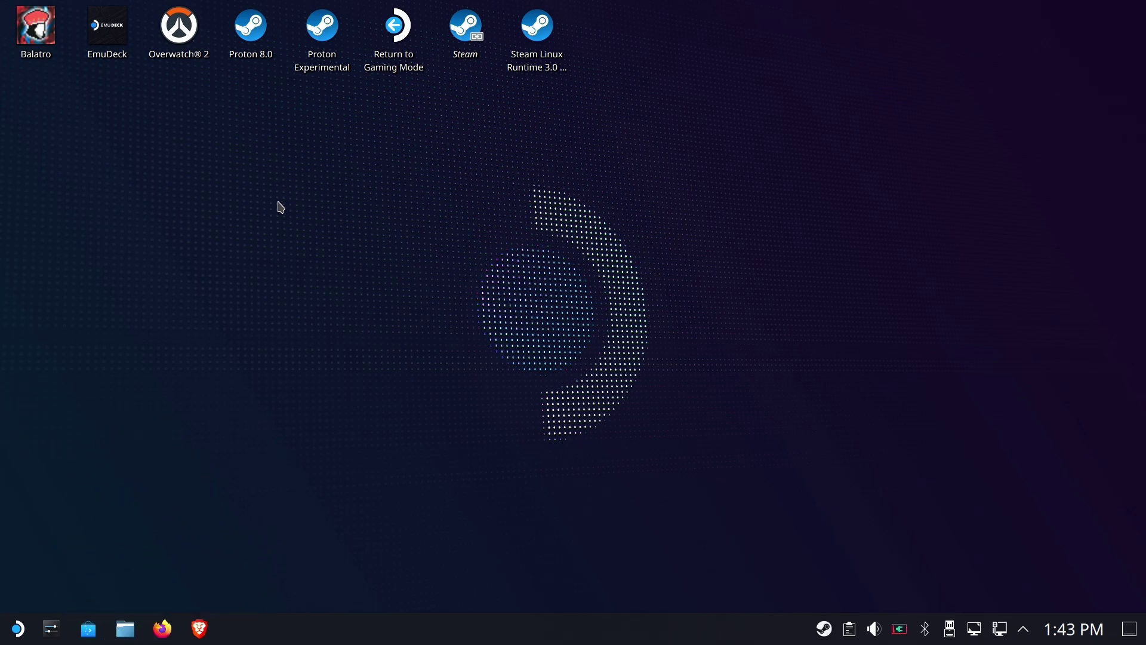
# - In Brave, open Valve's Steam Deck Recovery Instructions and follow step 1's recovery image link
pyautogui.click(199, 628)
pyautogui.scroll(-3, 244, 394)
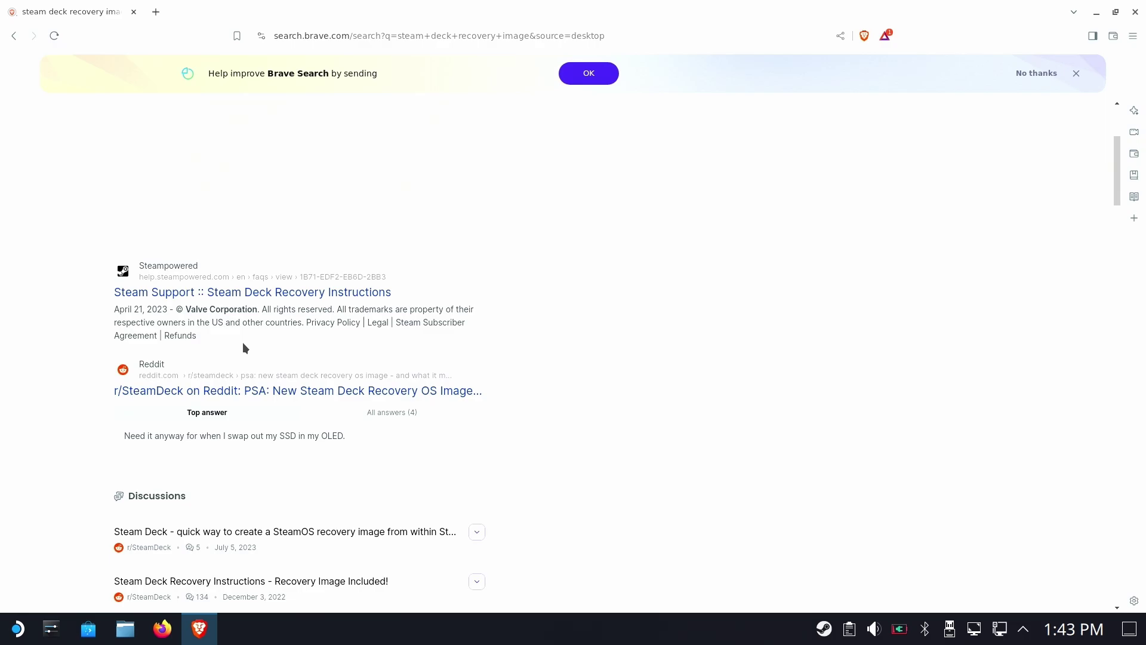
pyautogui.click(246, 293)
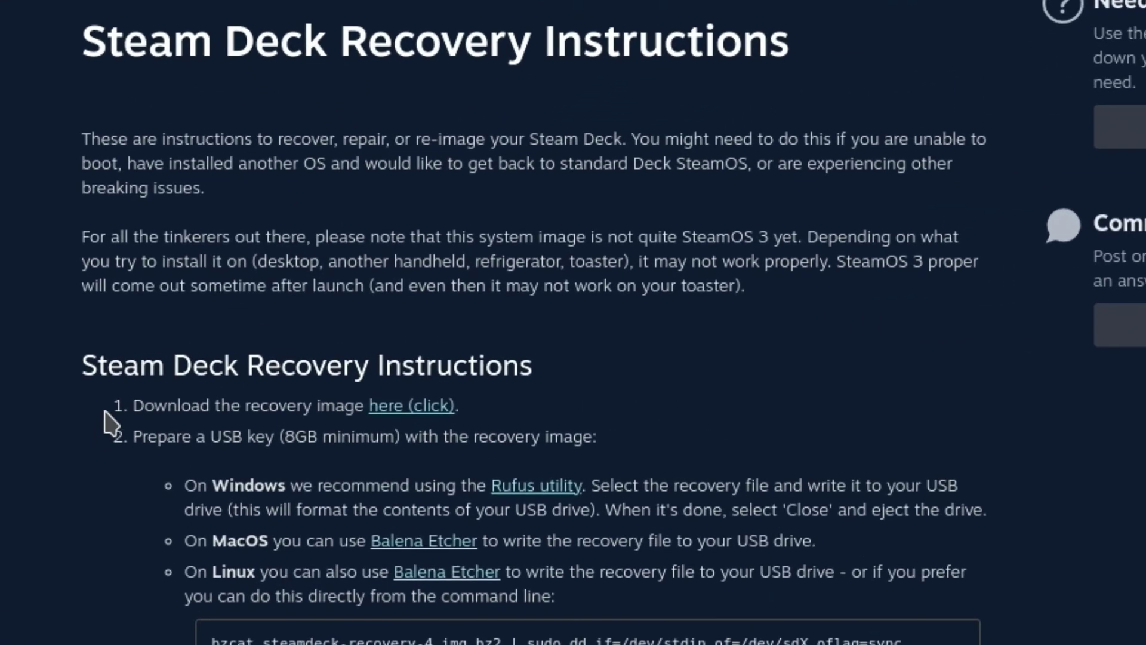
pyautogui.moveTo(107, 418); pyautogui.dragTo(476, 411)
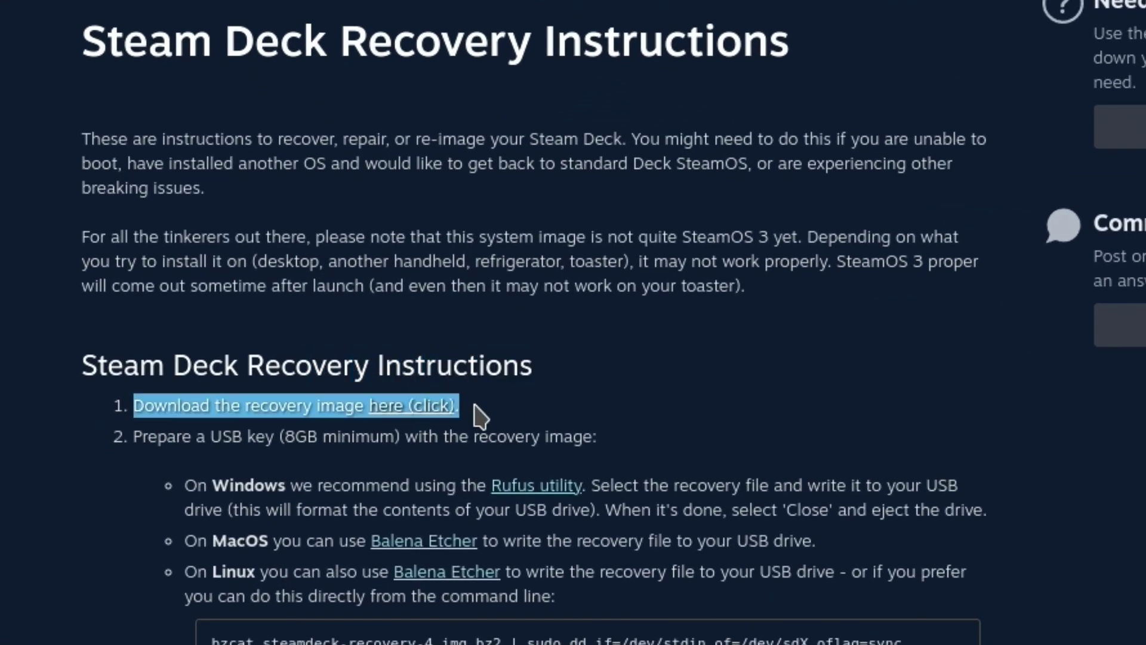
pyautogui.click(539, 407)
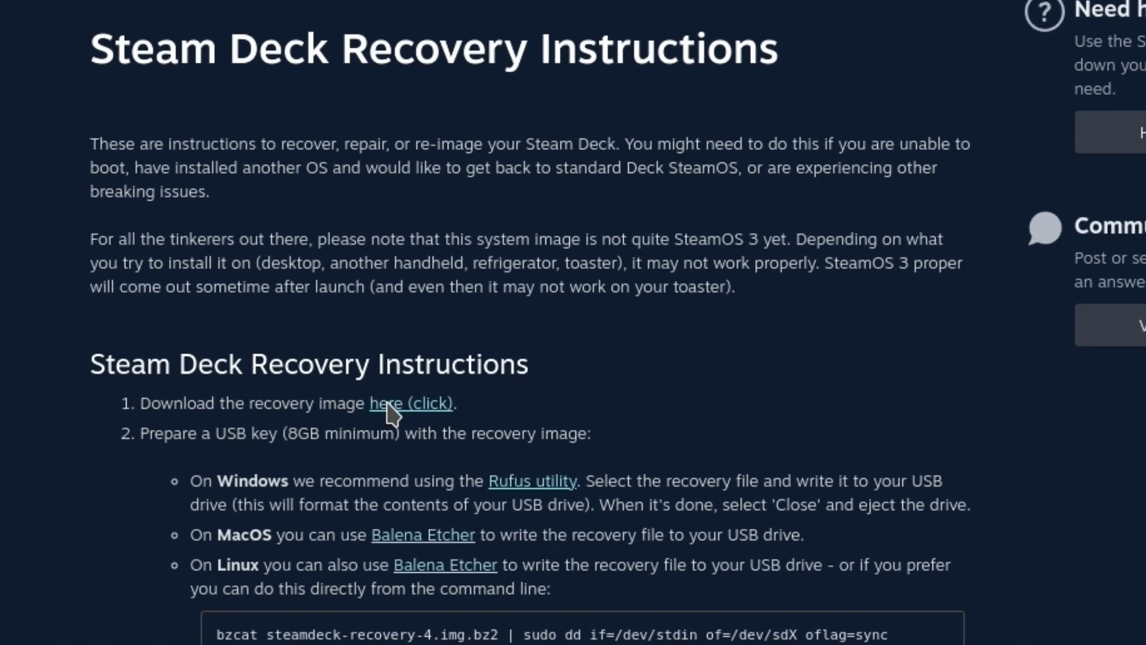
pyautogui.click(387, 407)
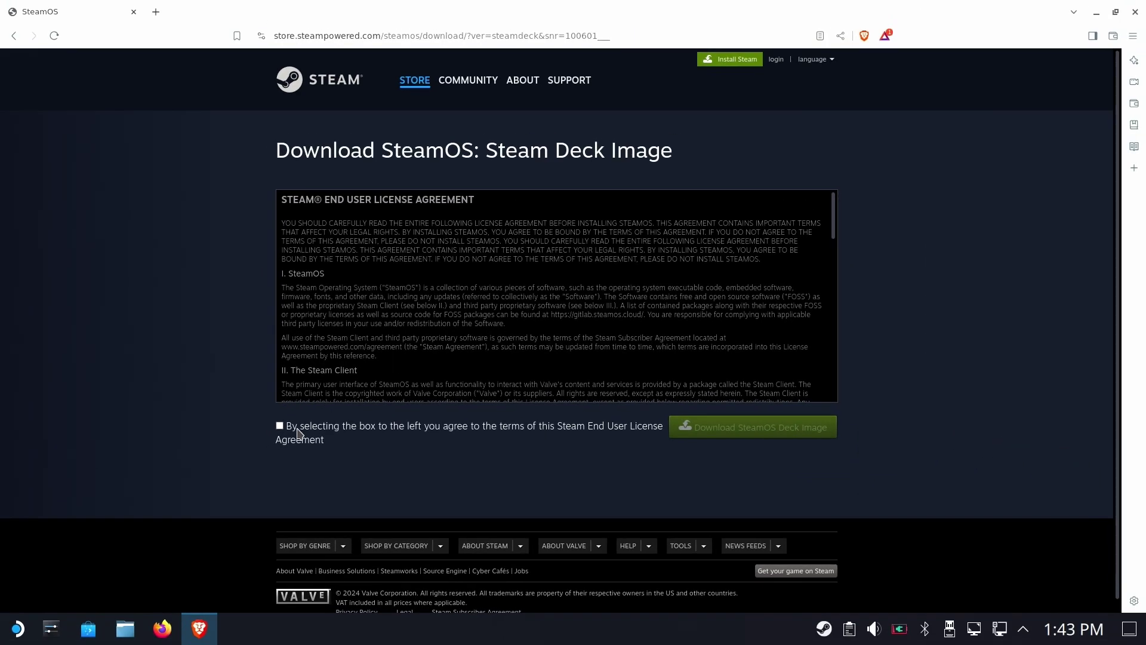
# - Accept the SteamOS licence, save the Steam Deck recovery image to Downloads, and check its progress
pyautogui.click(298, 432)
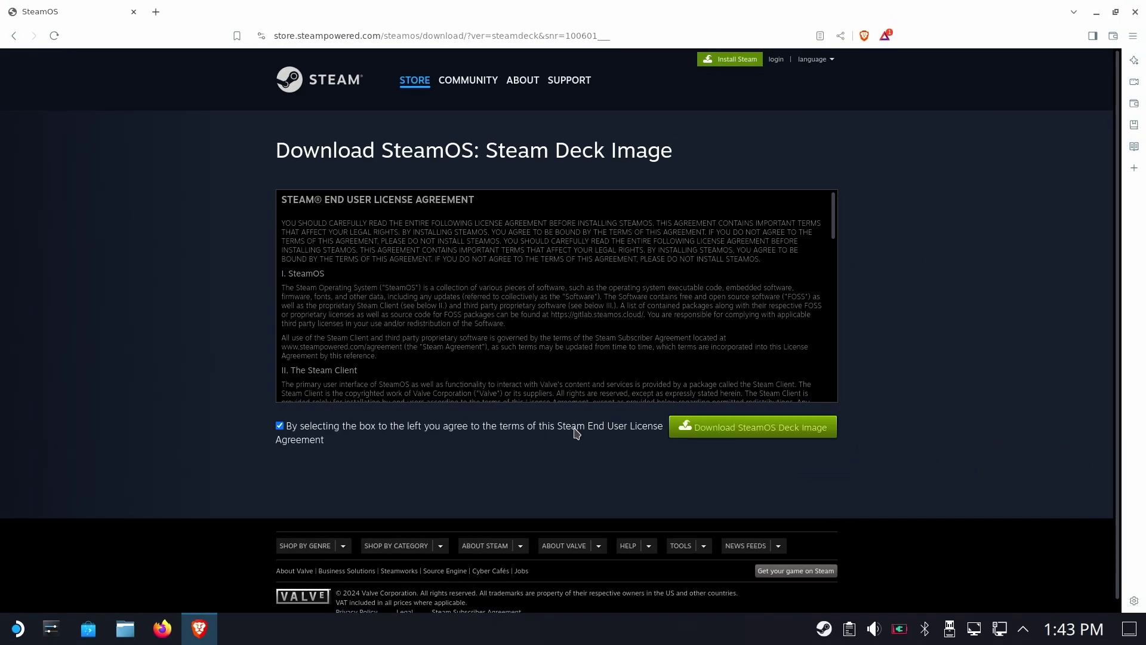
pyautogui.click(707, 431)
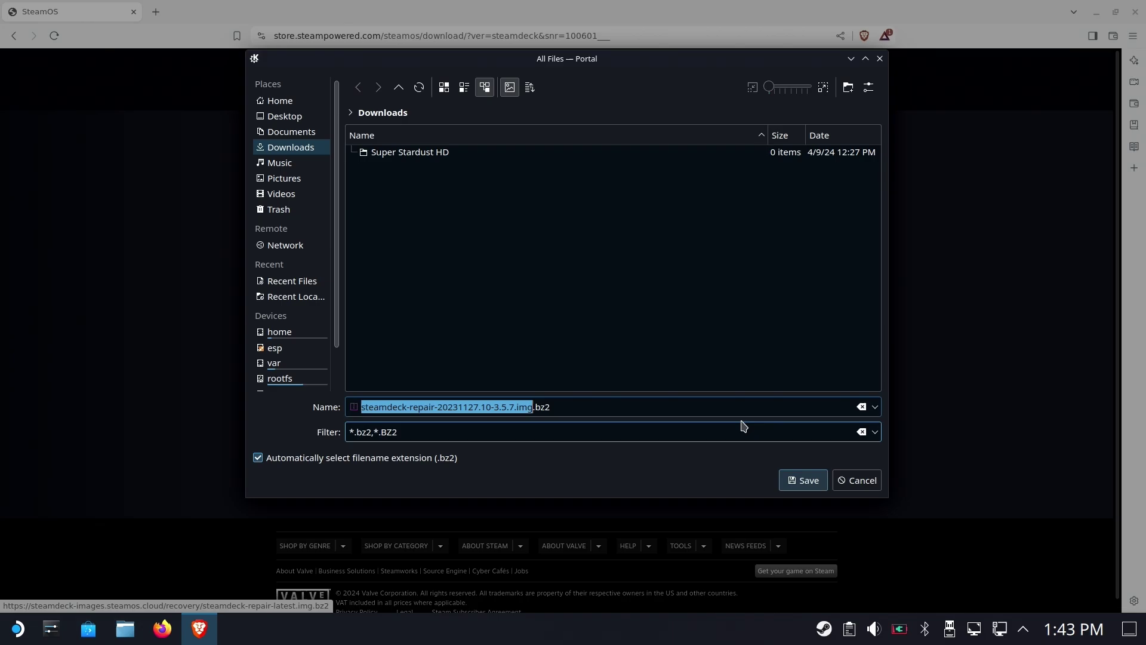
pyautogui.click(308, 149)
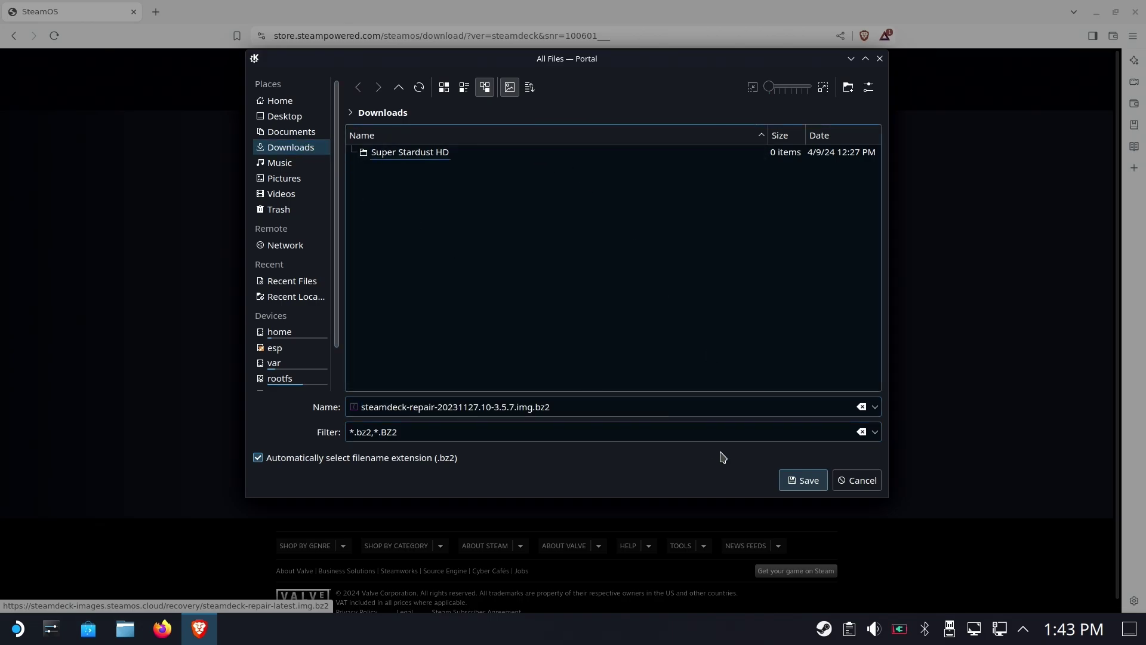
pyautogui.click(800, 480)
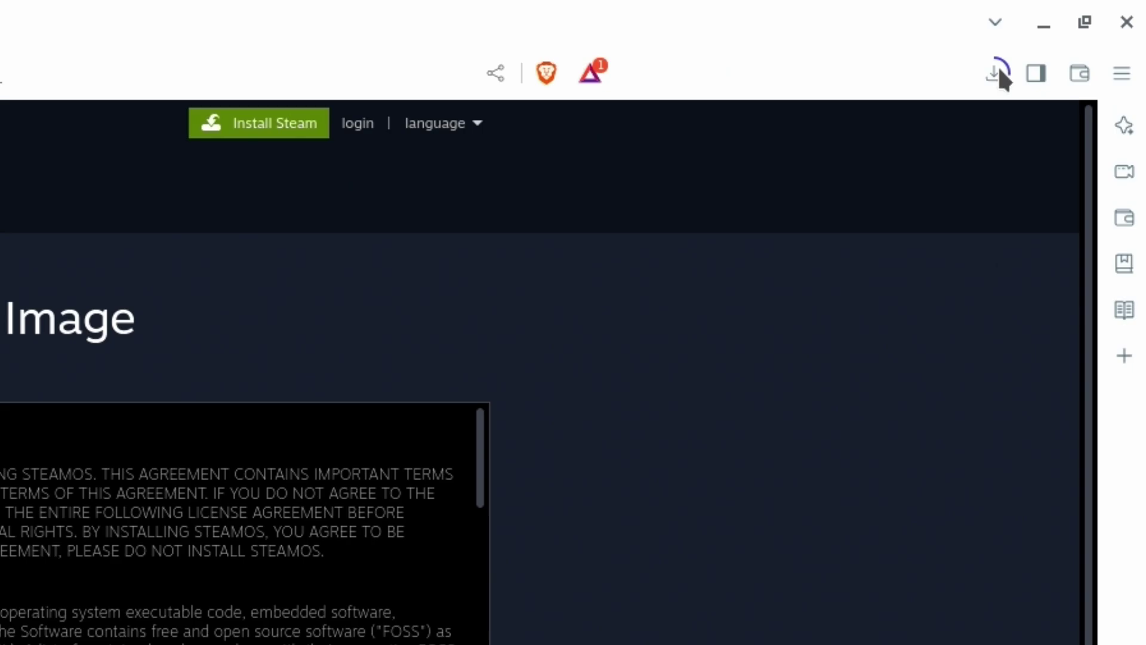
pyautogui.click(1074, 34)
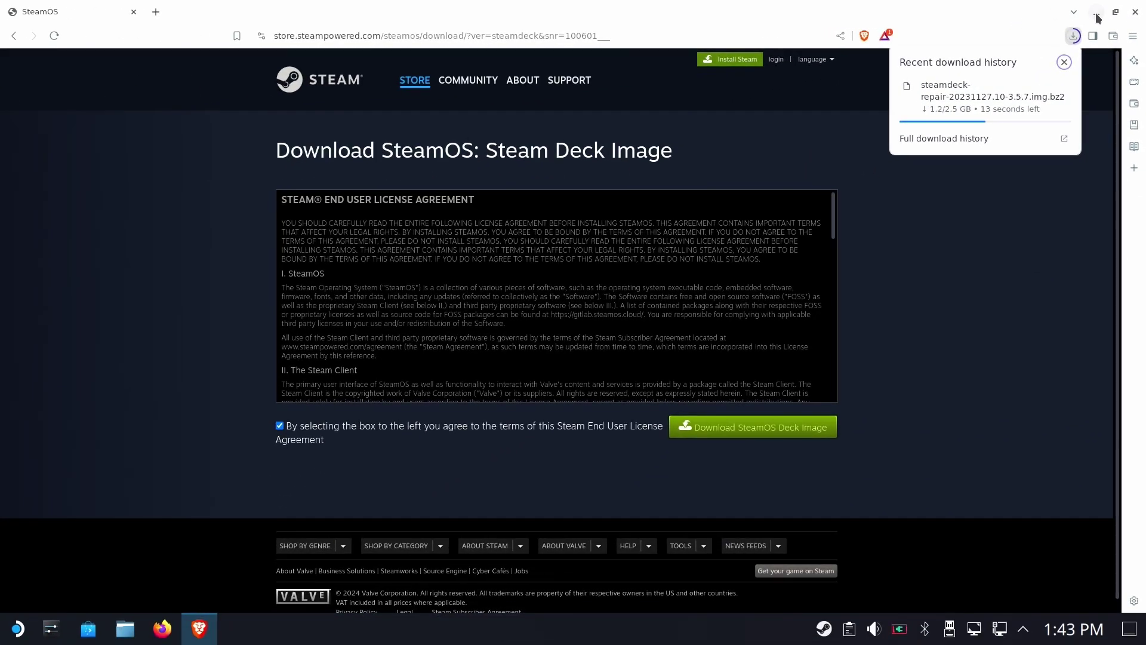
pyautogui.click(1042, 24)
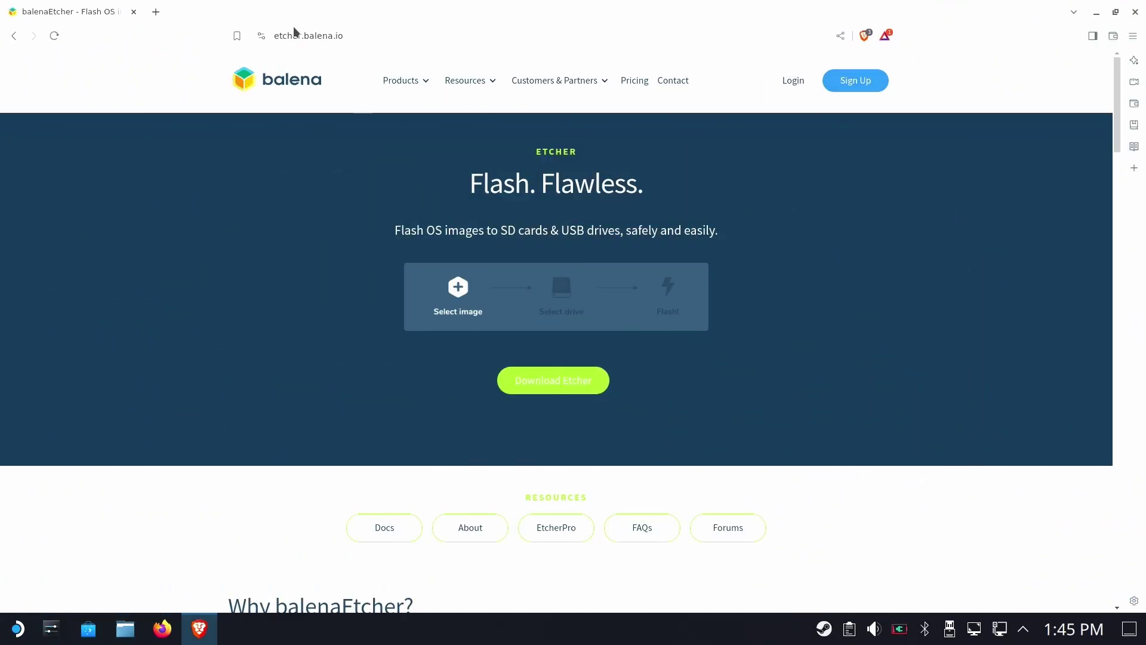
# - Save the Linux x64 balenaEtcher AppImage to Downloads, then close Brave
pyautogui.click(547, 385)
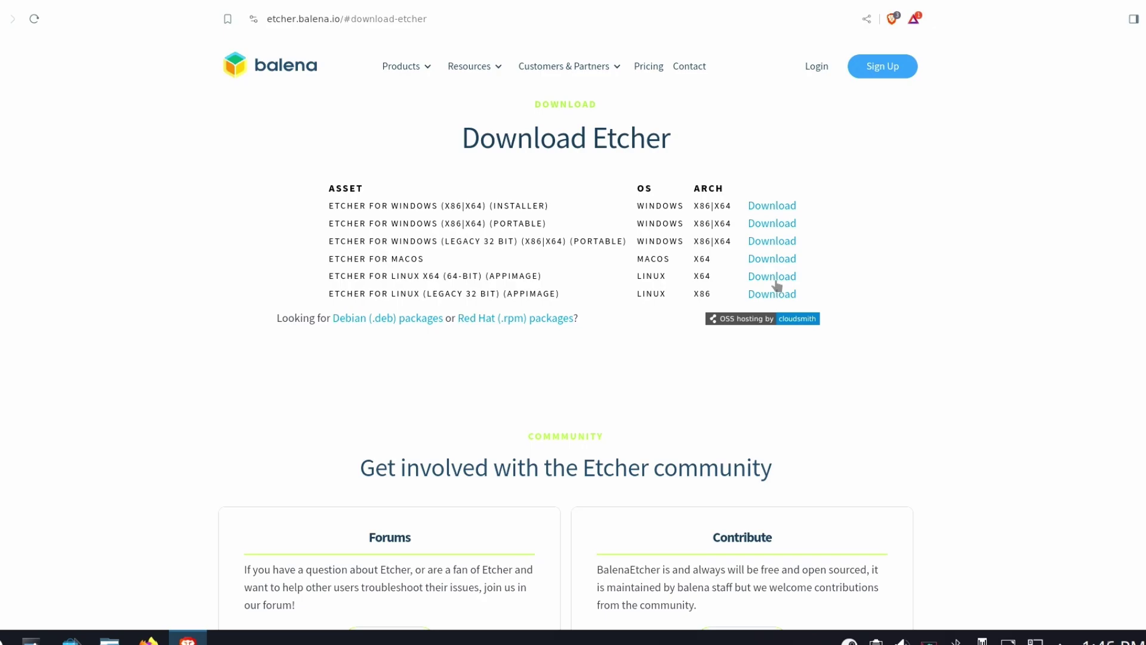
pyautogui.click(758, 281)
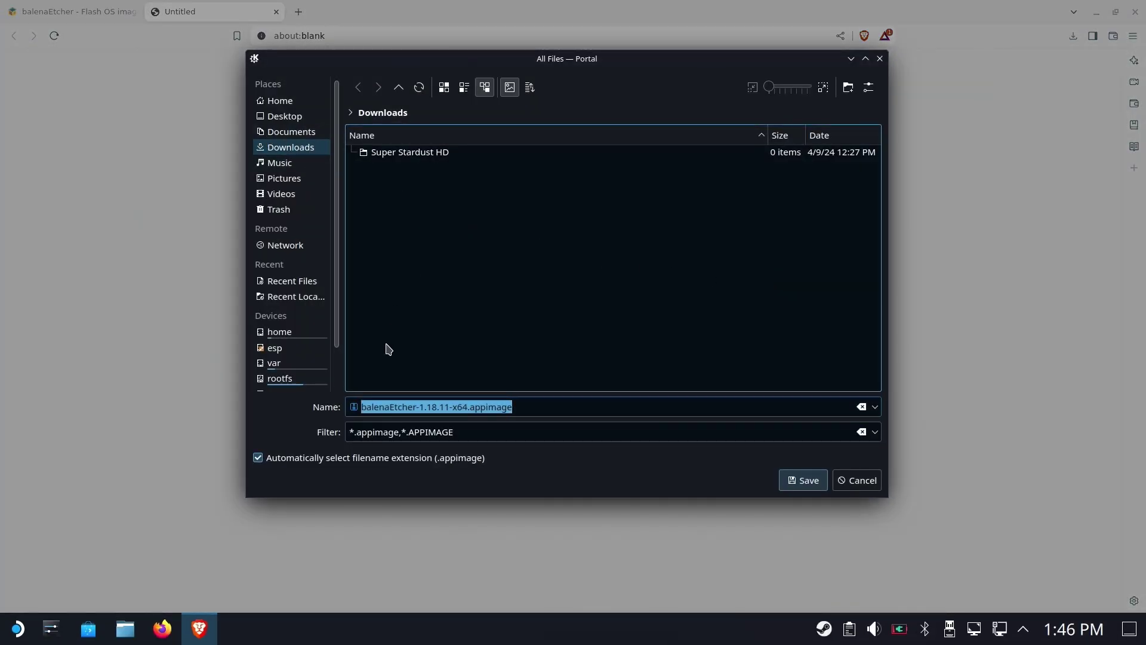
pyautogui.click(783, 478)
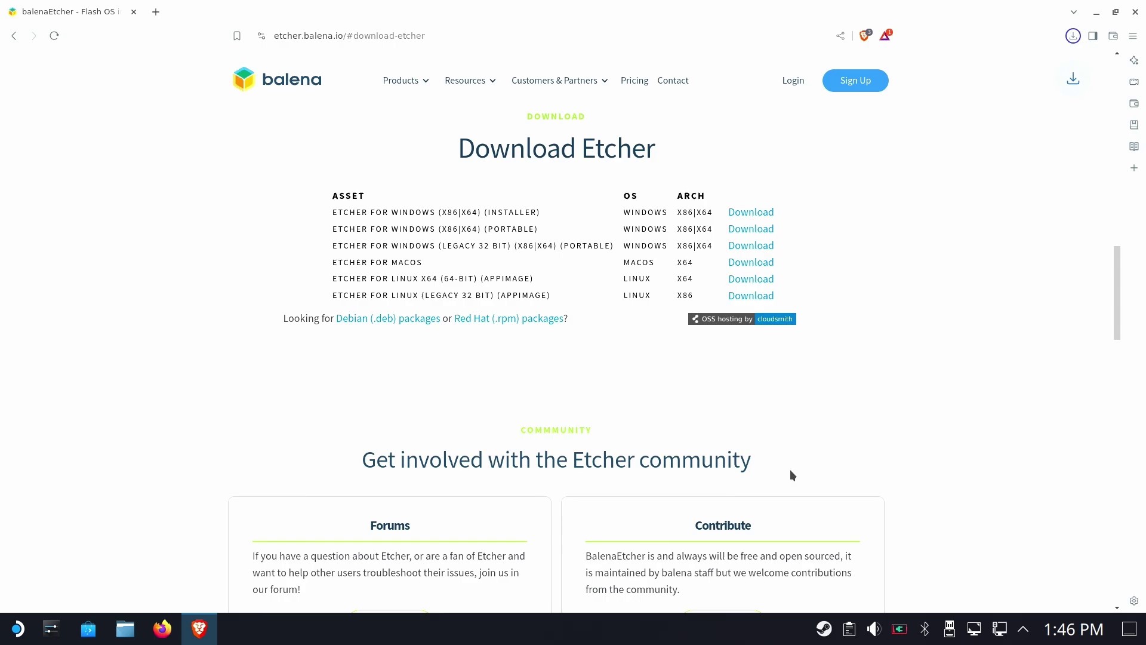
pyautogui.click(1072, 36)
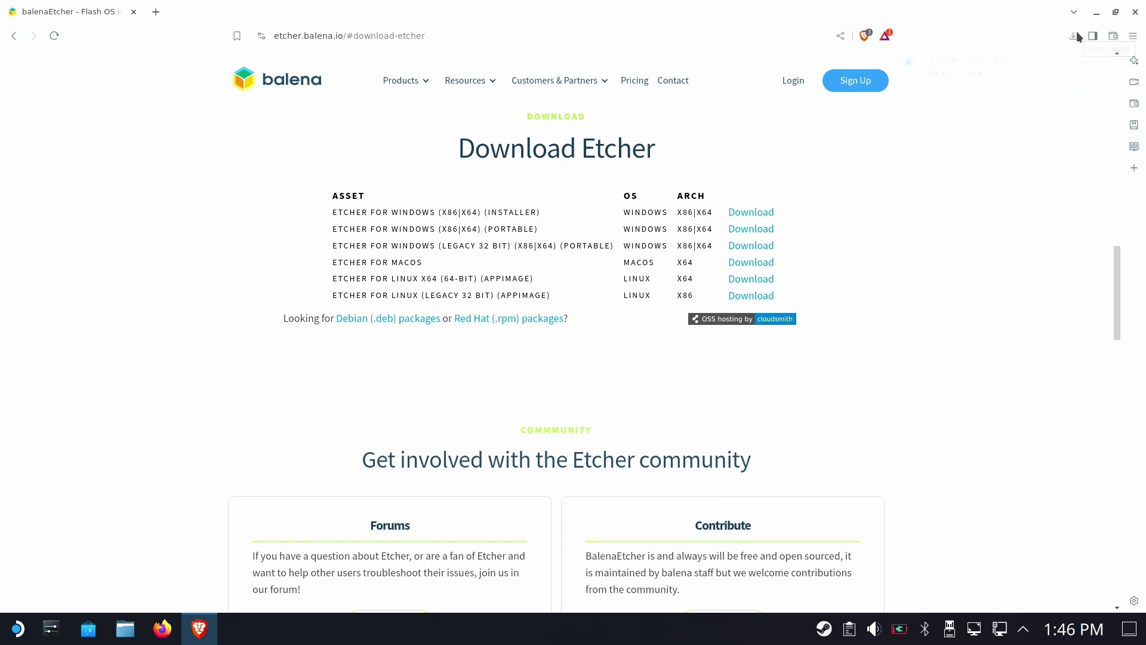
pyautogui.click(1136, 10)
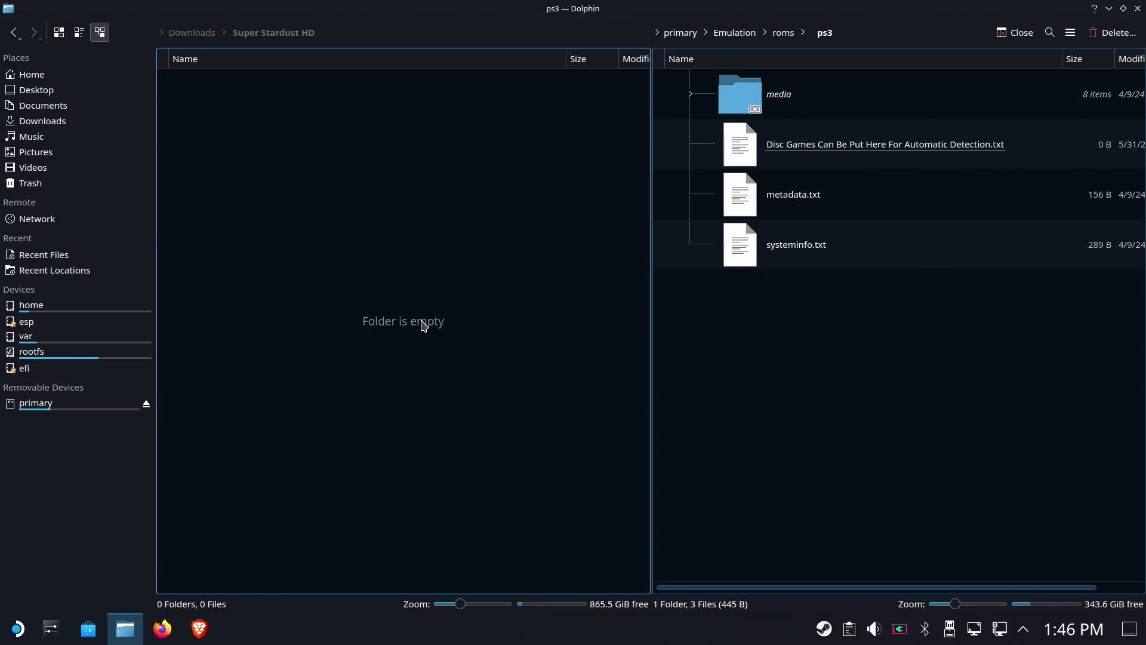
# - Extract steamdeck-repair-20231127.10-3.5.7.img from the .bz2 archive in Downloads, then run the balenaEtcher AppImage
pyautogui.click(48, 121)
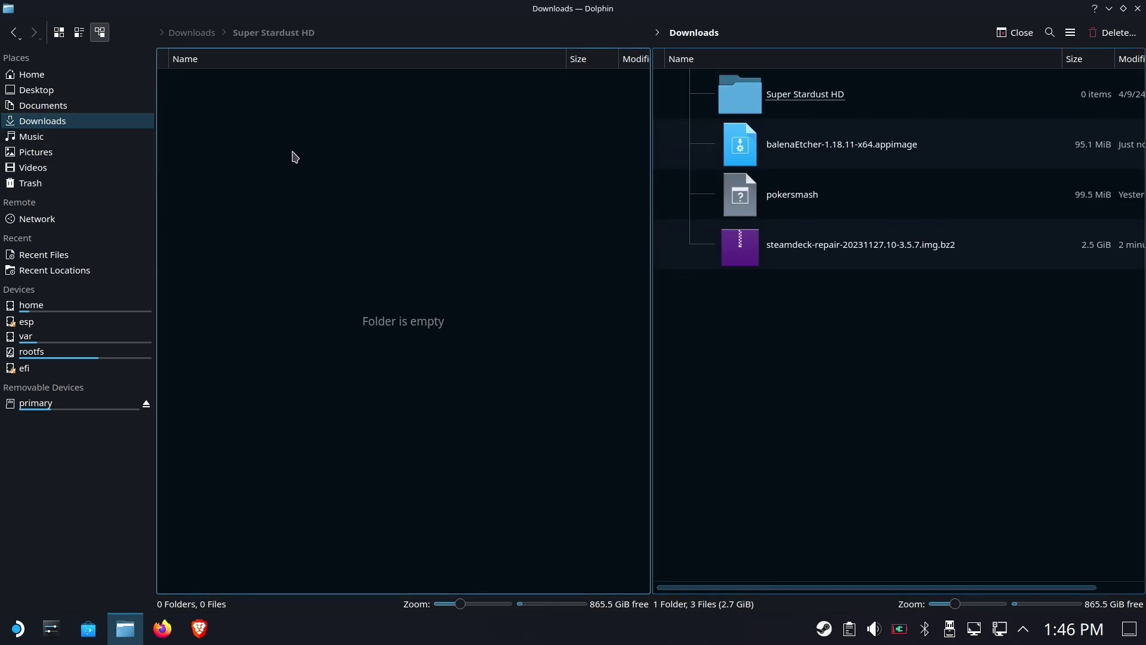
pyautogui.click(294, 157)
pyautogui.click(42, 123)
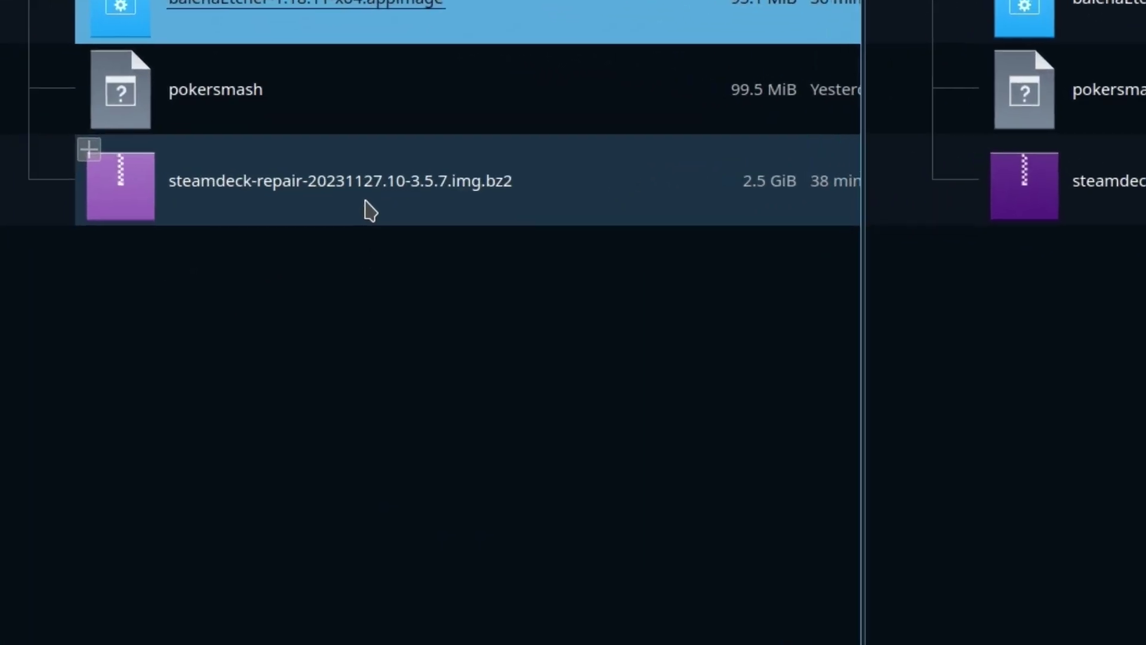
pyautogui.rightClick(380, 256)
pyautogui.moveTo(474, 557)
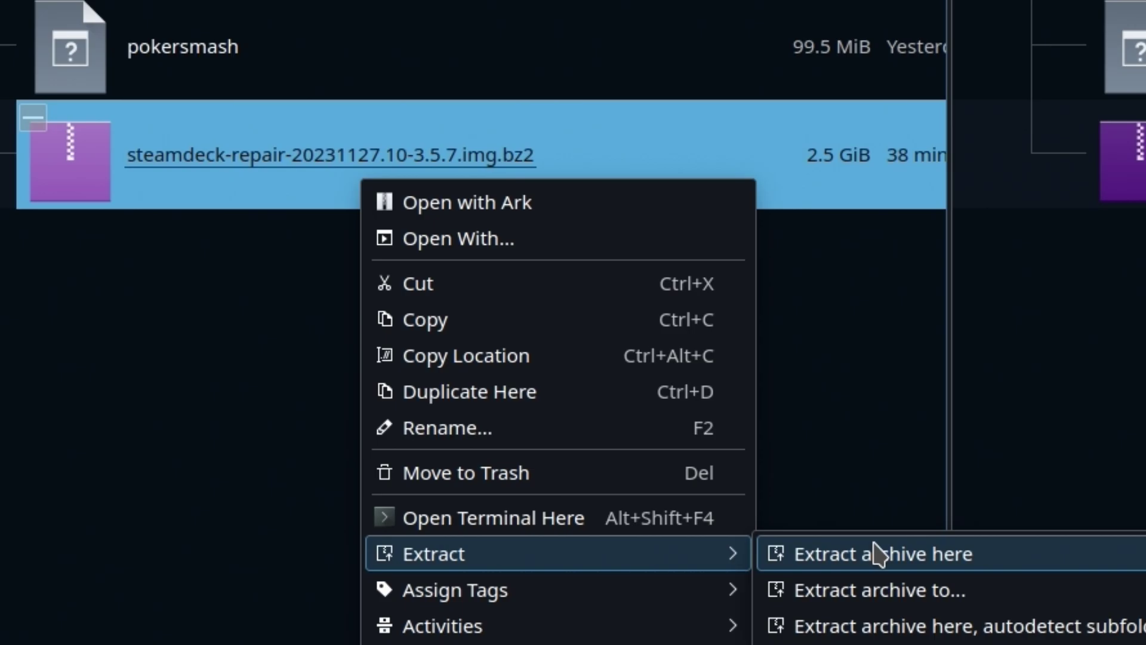
pyautogui.click(955, 562)
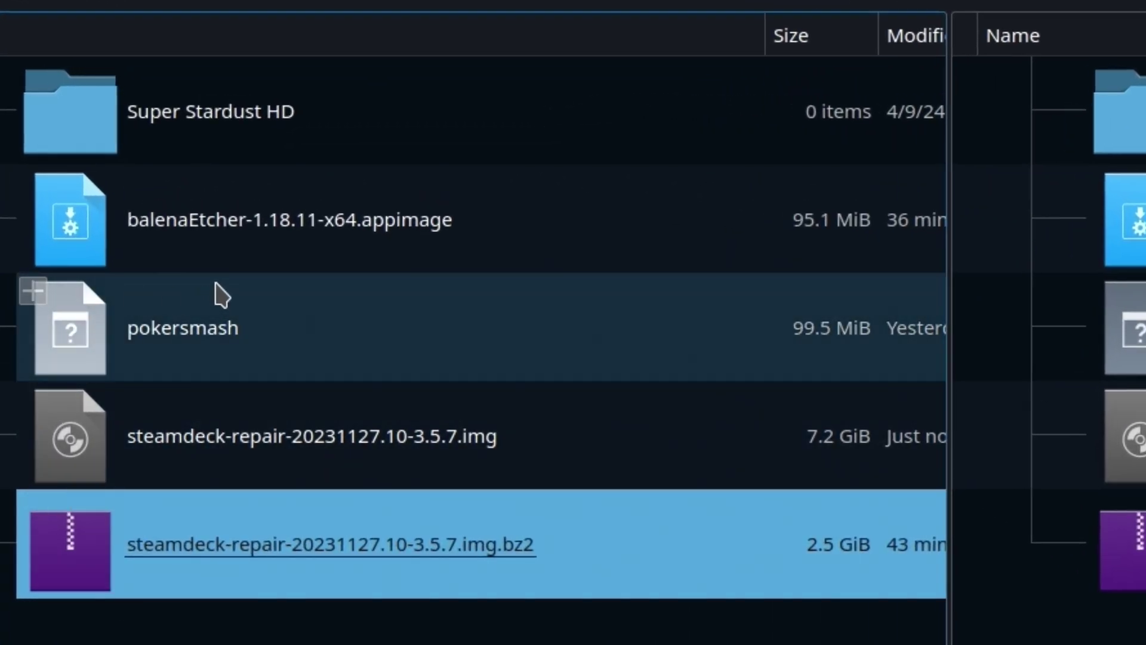
pyautogui.click(267, 201)
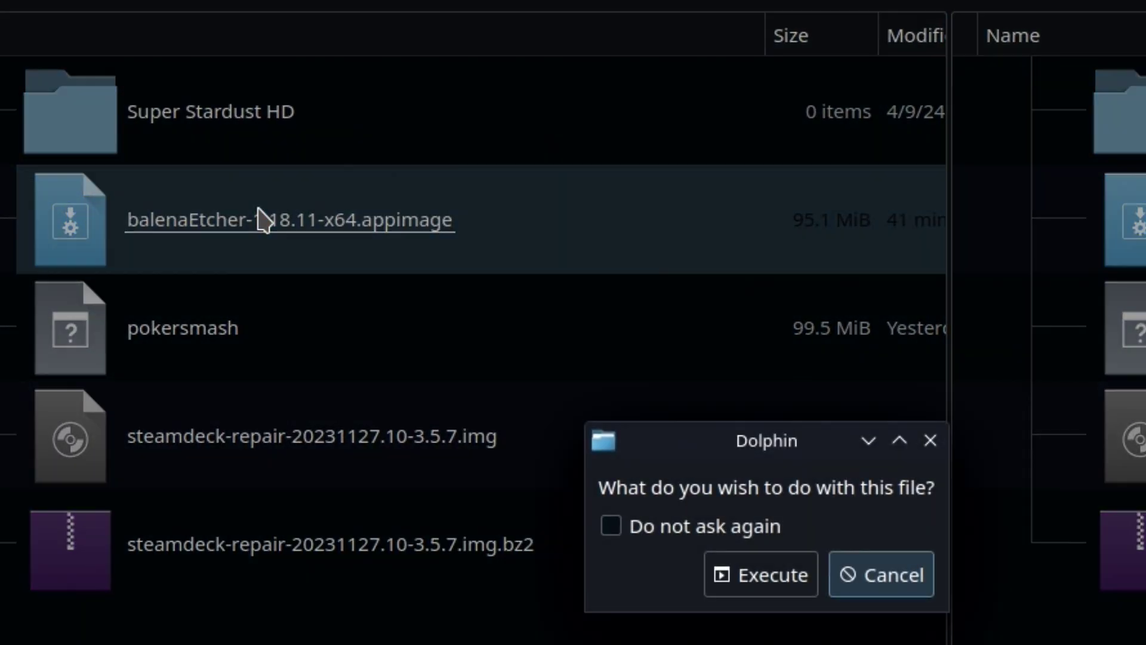
pyautogui.click(805, 589)
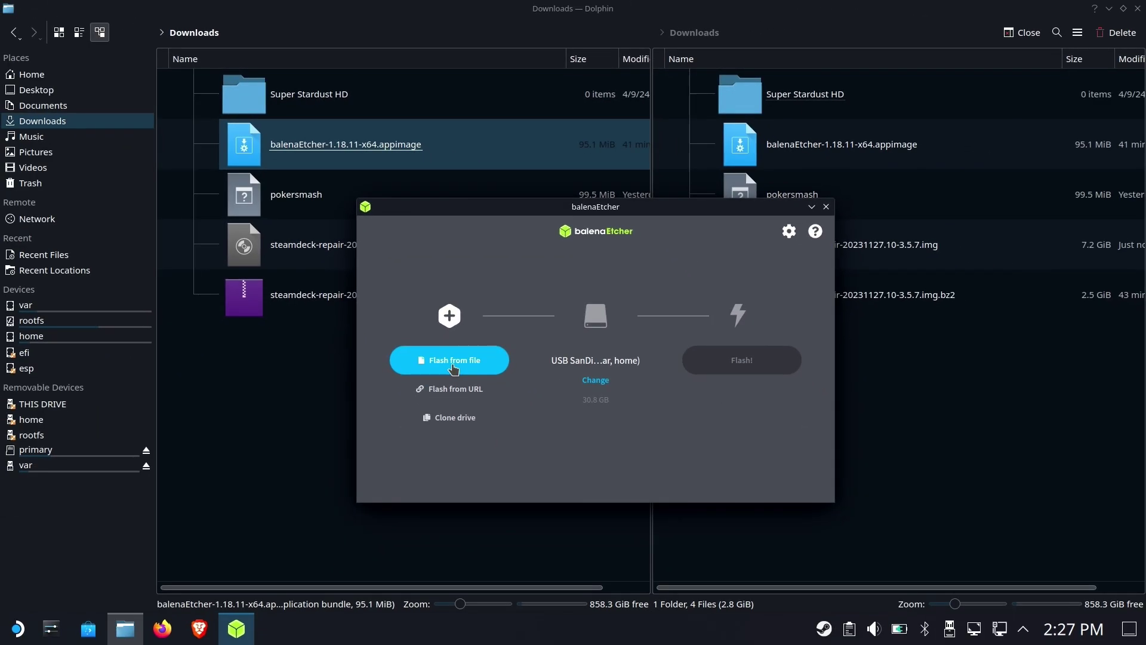
# - Flash steamdeck-repair-20231127.10-3.5.7.img to the SanDisk USB drive, authorizing with the administrator password
pyautogui.click(455, 361)
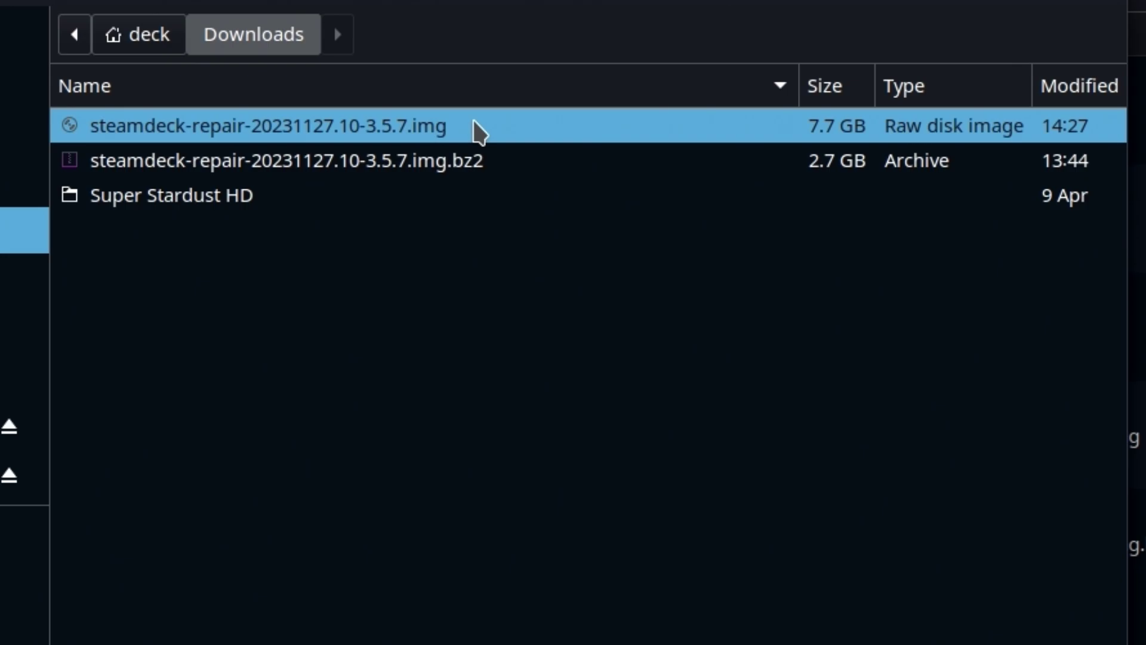
pyautogui.doubleClick(477, 126)
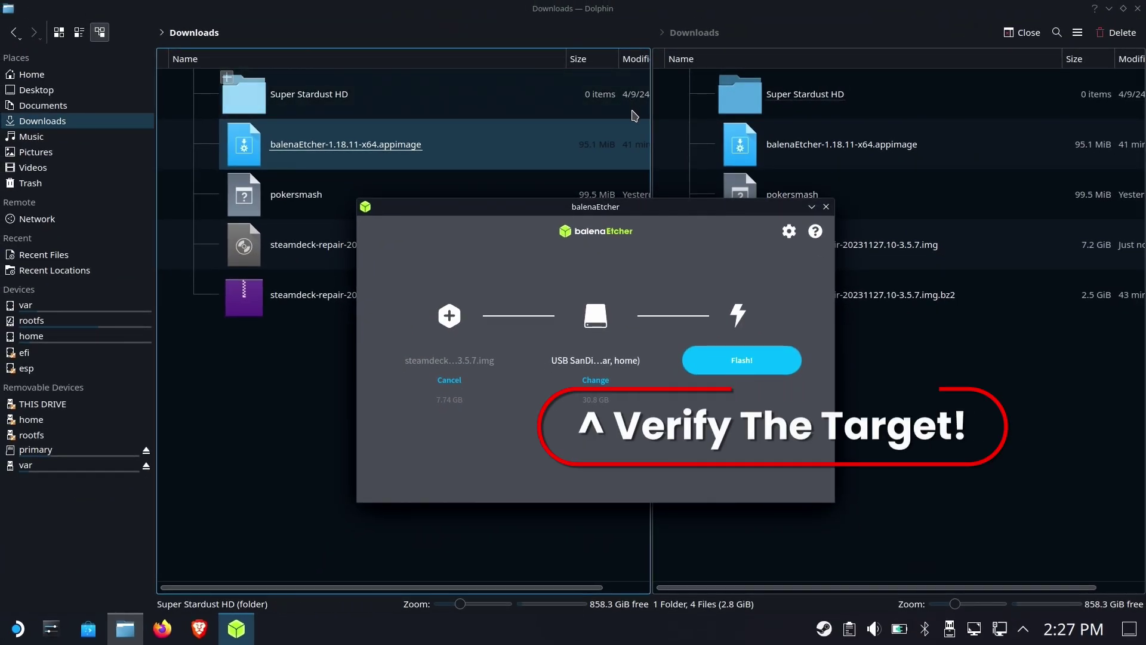
pyautogui.click(720, 359)
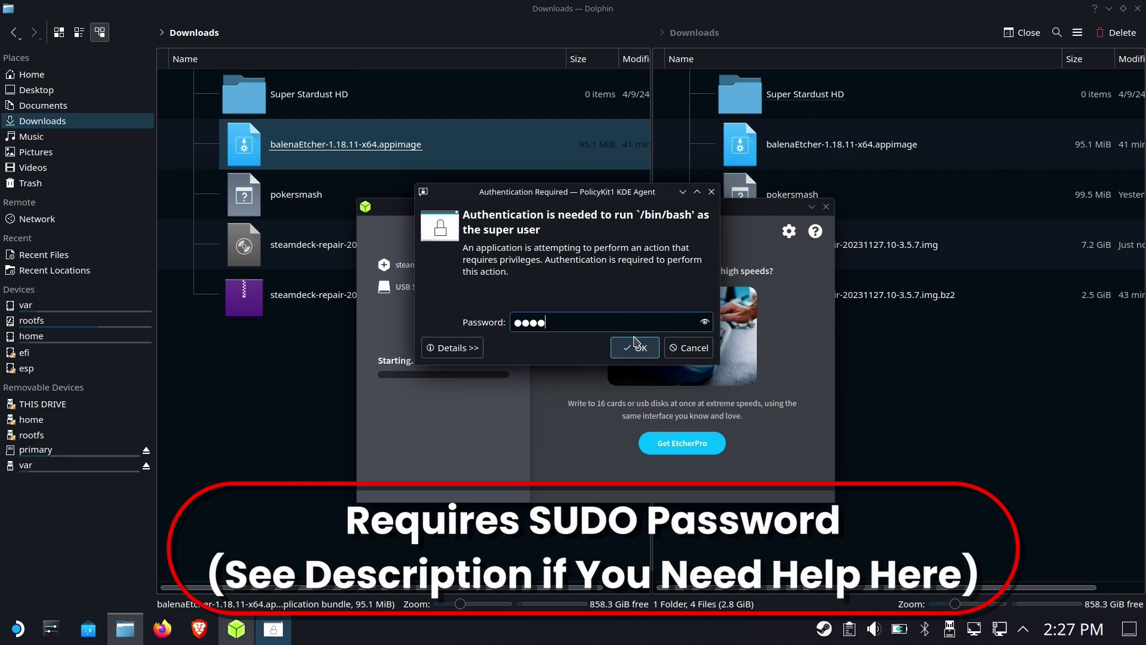
pyautogui.click(636, 346)
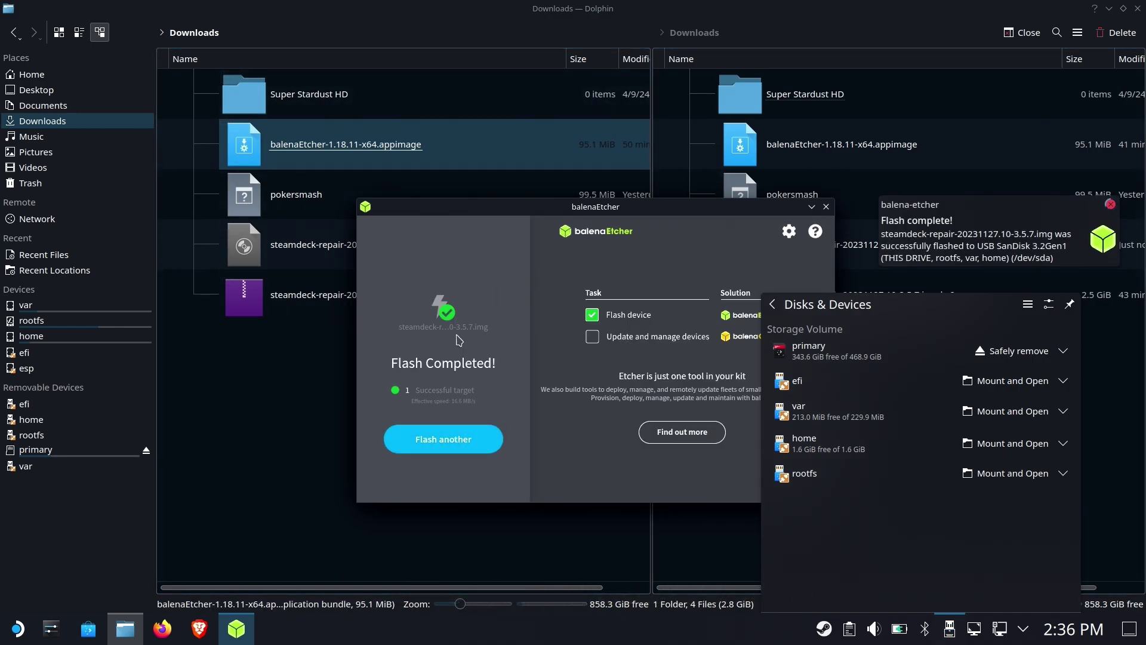
# - Close balenaEtcher and Dolphin, then shut down the Steam Deck from the Application Launcher
pyautogui.click(827, 207)
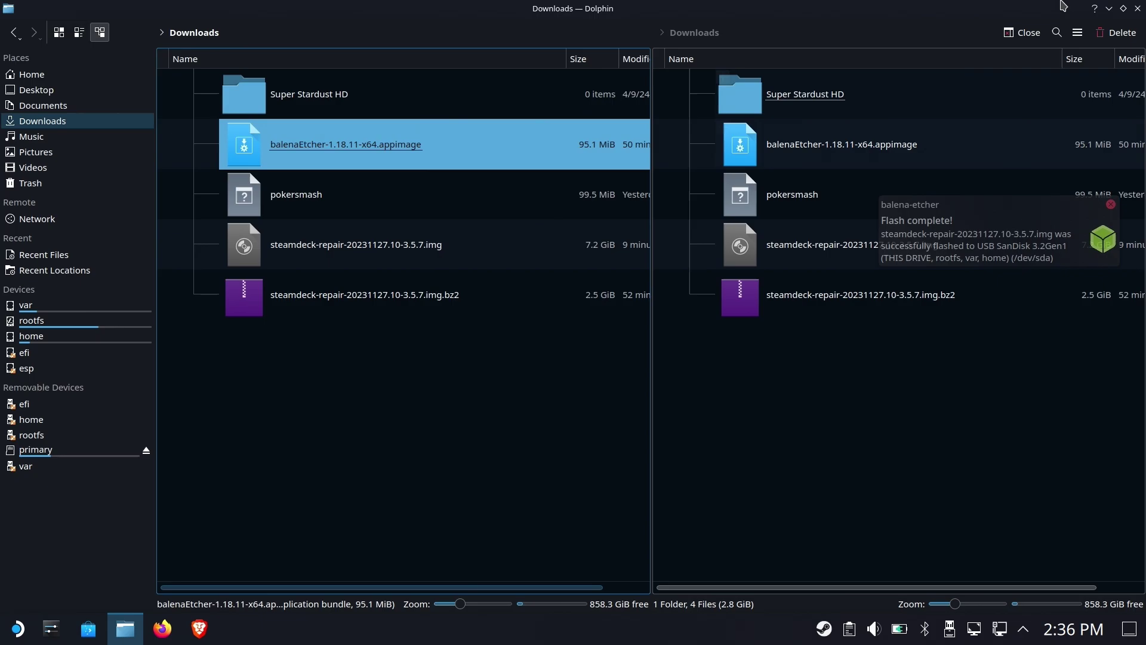
pyautogui.hotkey('ctrl', 'q')
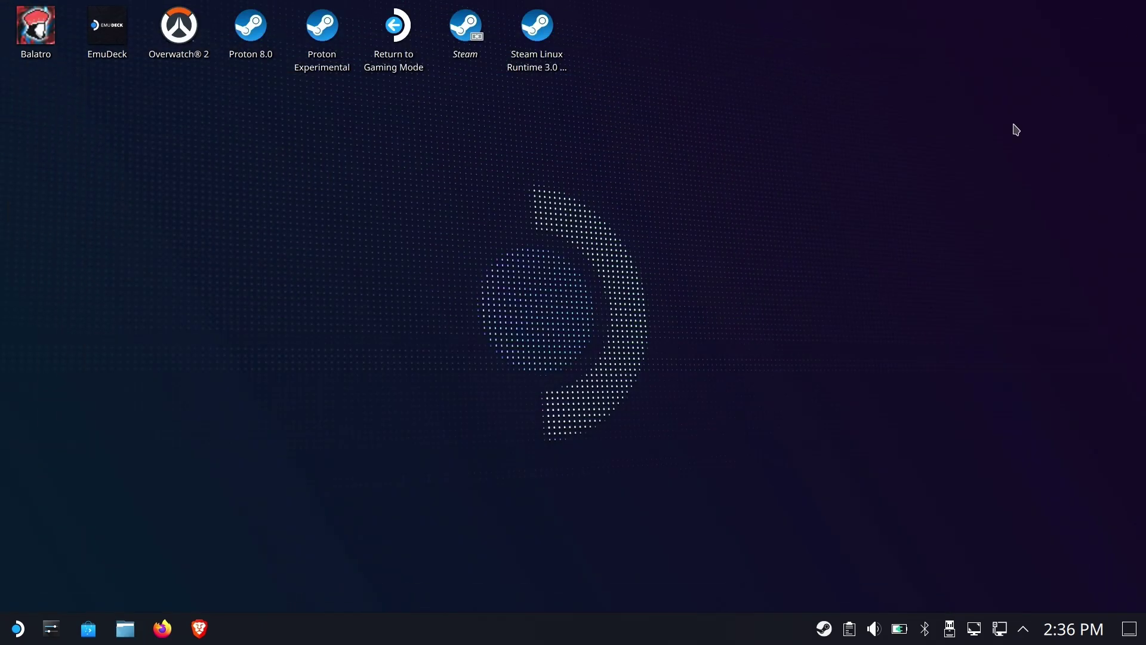
pyautogui.click(18, 629)
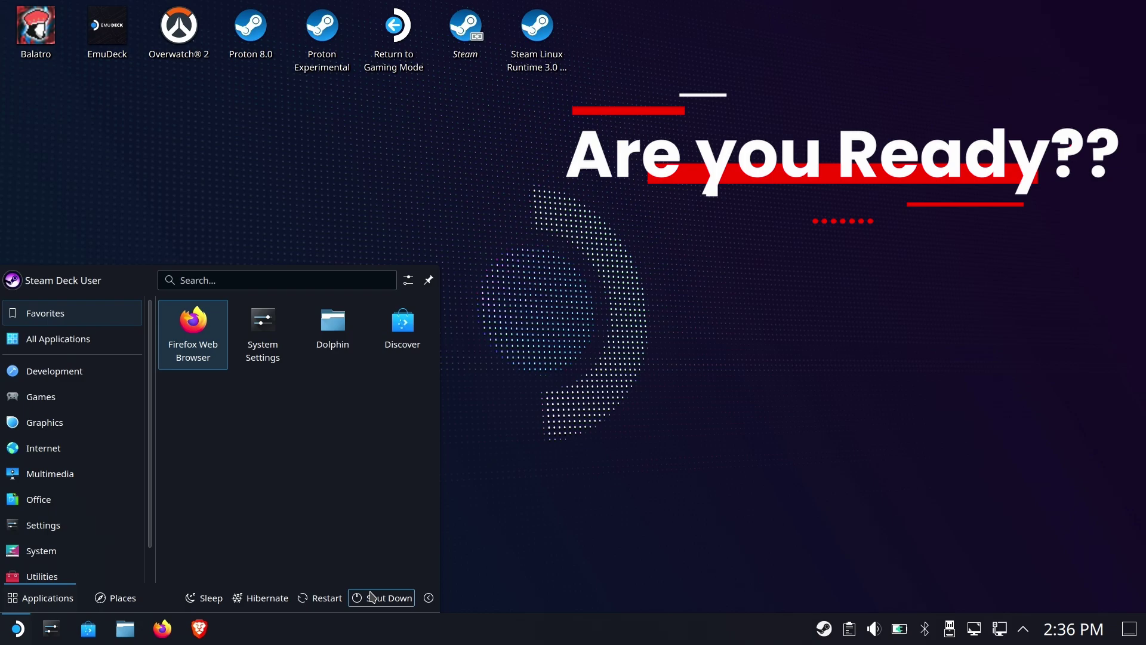
pyautogui.click(370, 598)
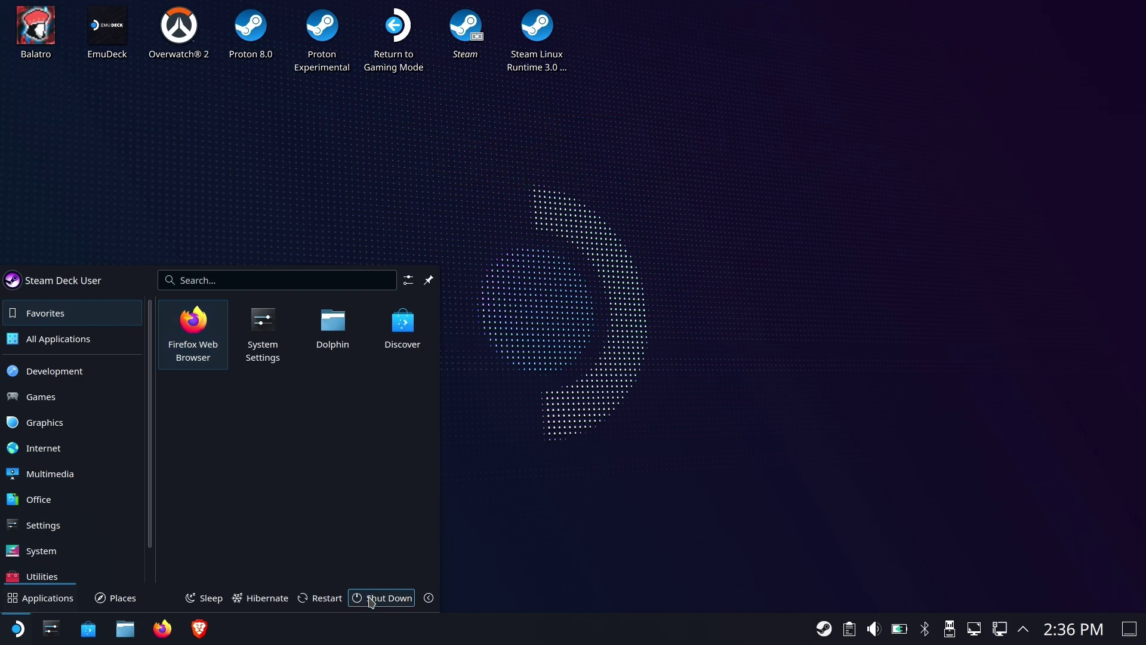
pyautogui.click(536, 475)
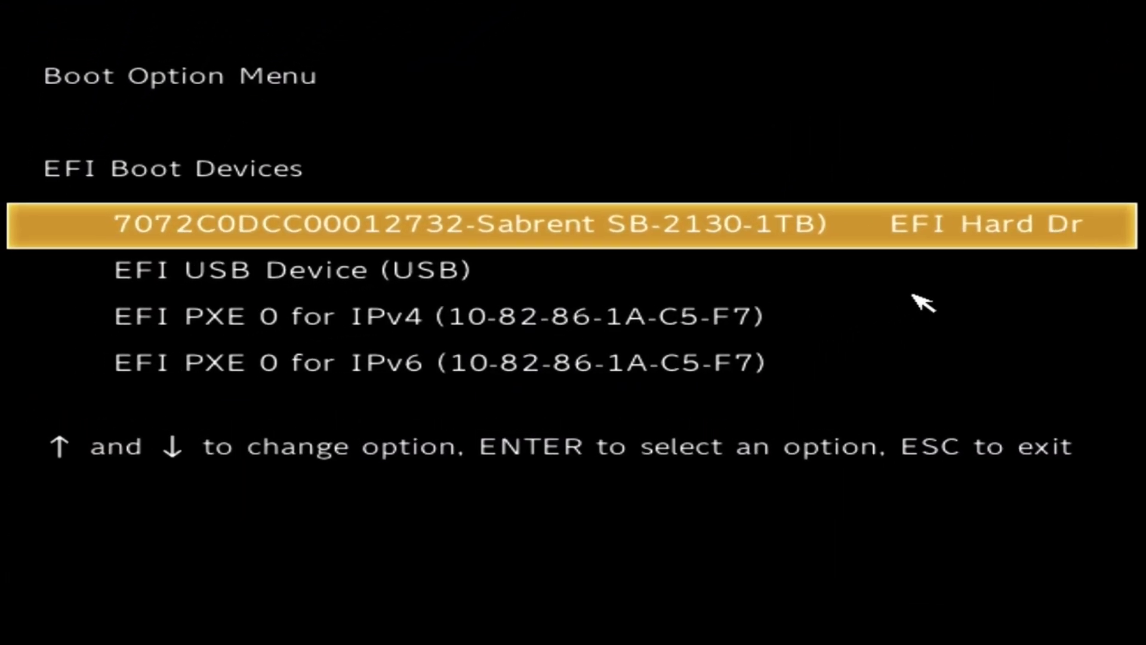
# - Highlight the EFI USB Device entry in the Boot Option Menu to boot the recovery drive
pyautogui.press('Down')
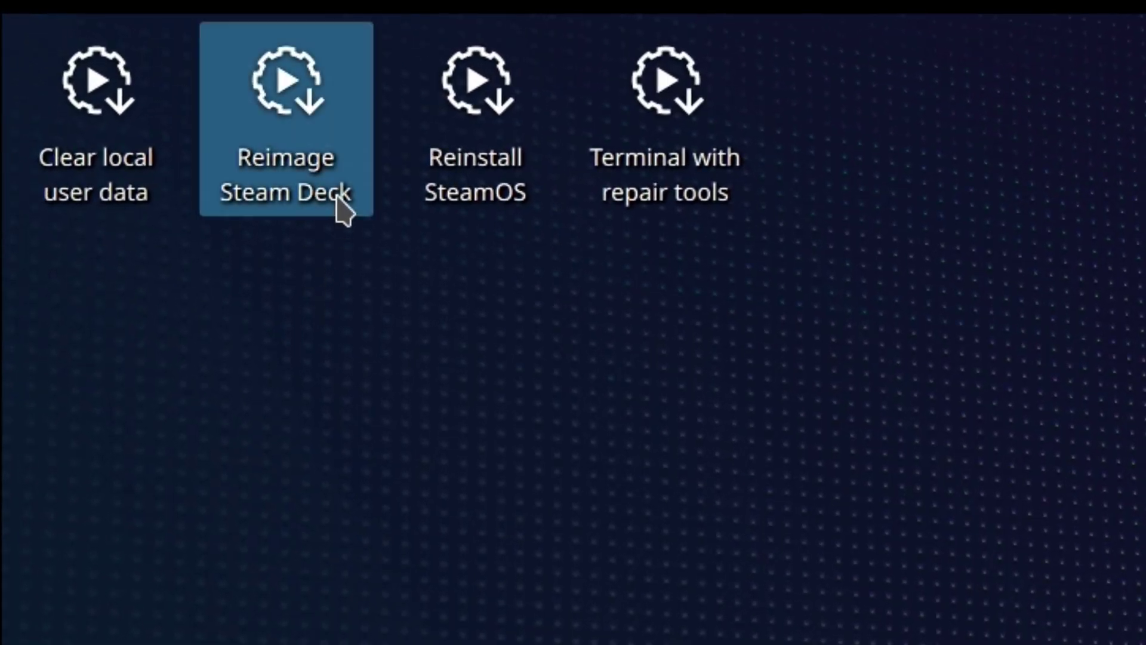
# - Run Reimage Steam Deck, confirm wiping the device, and reboot once reimaging completes
pyautogui.click(509, 201)
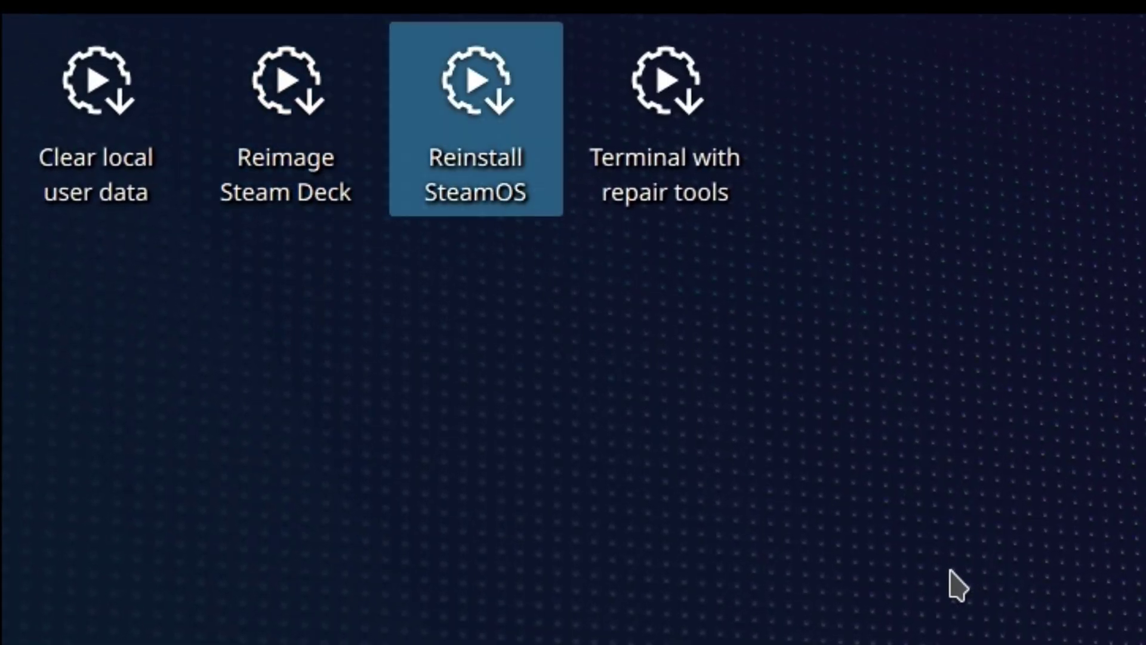
pyautogui.click(624, 115)
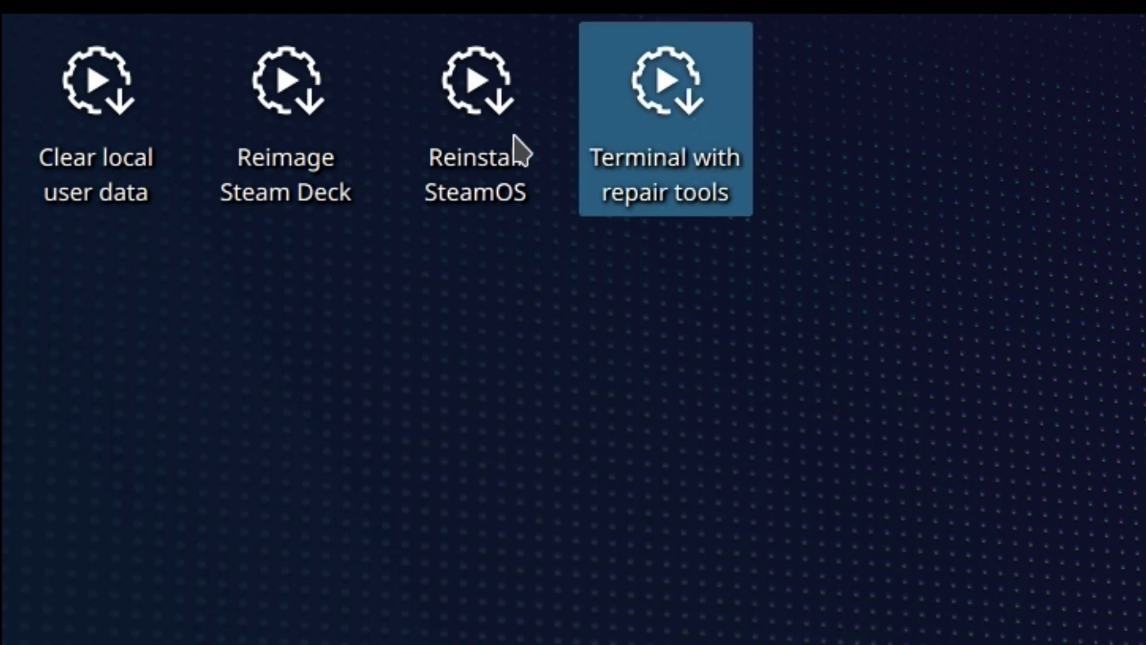
pyautogui.click(616, 590)
pyautogui.click(342, 160)
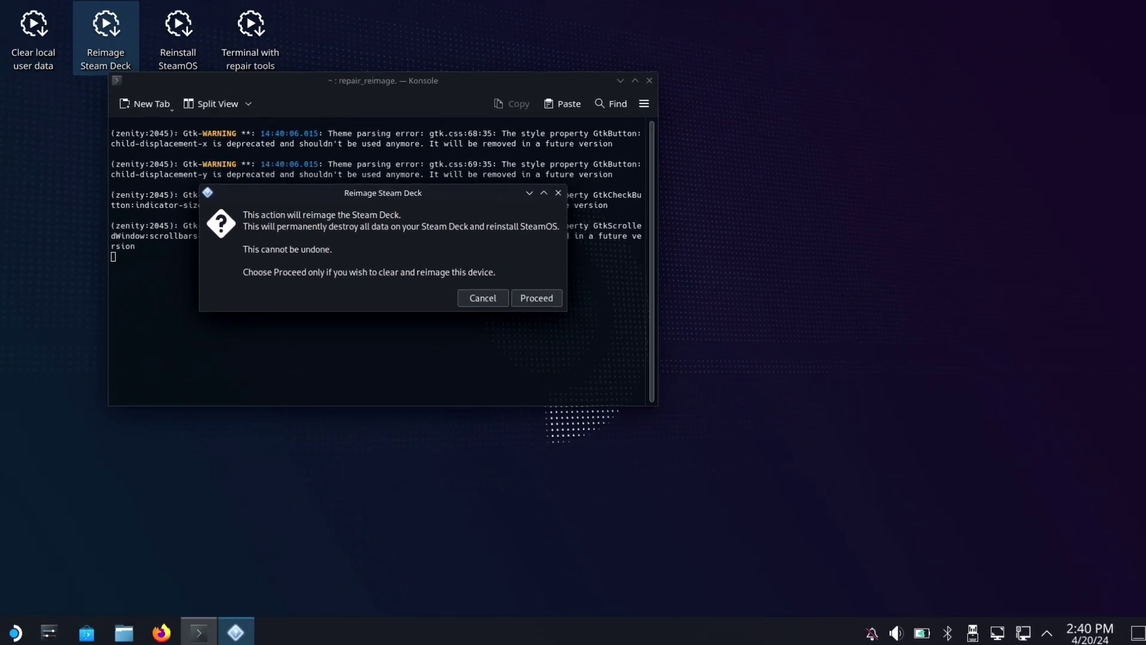
pyautogui.click(540, 301)
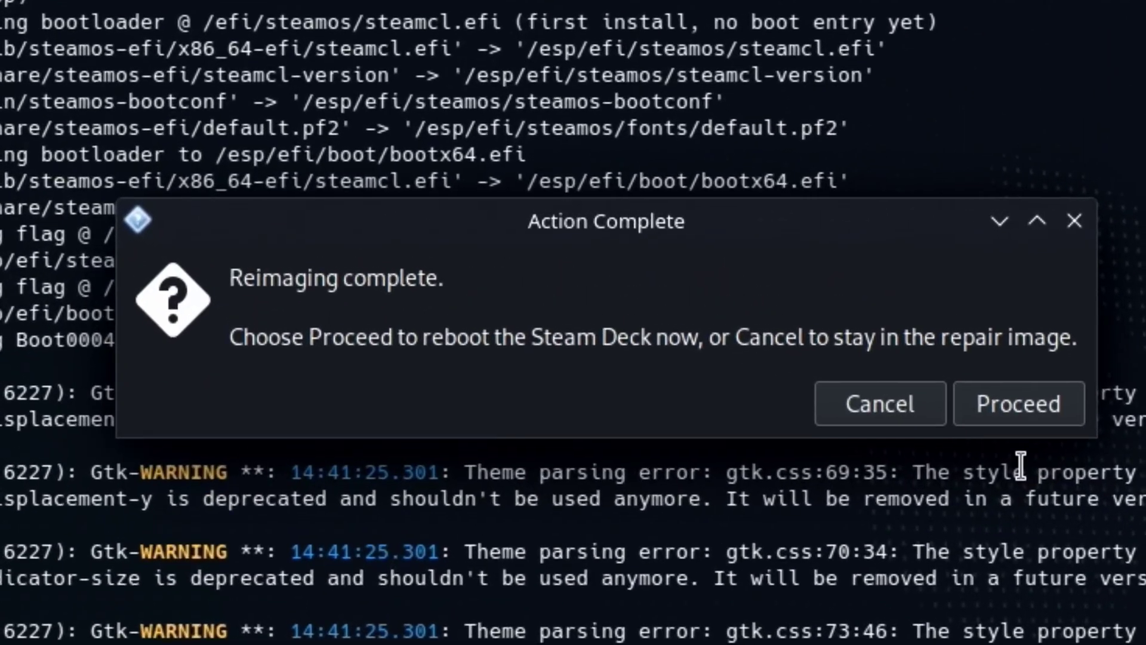
pyautogui.click(1036, 409)
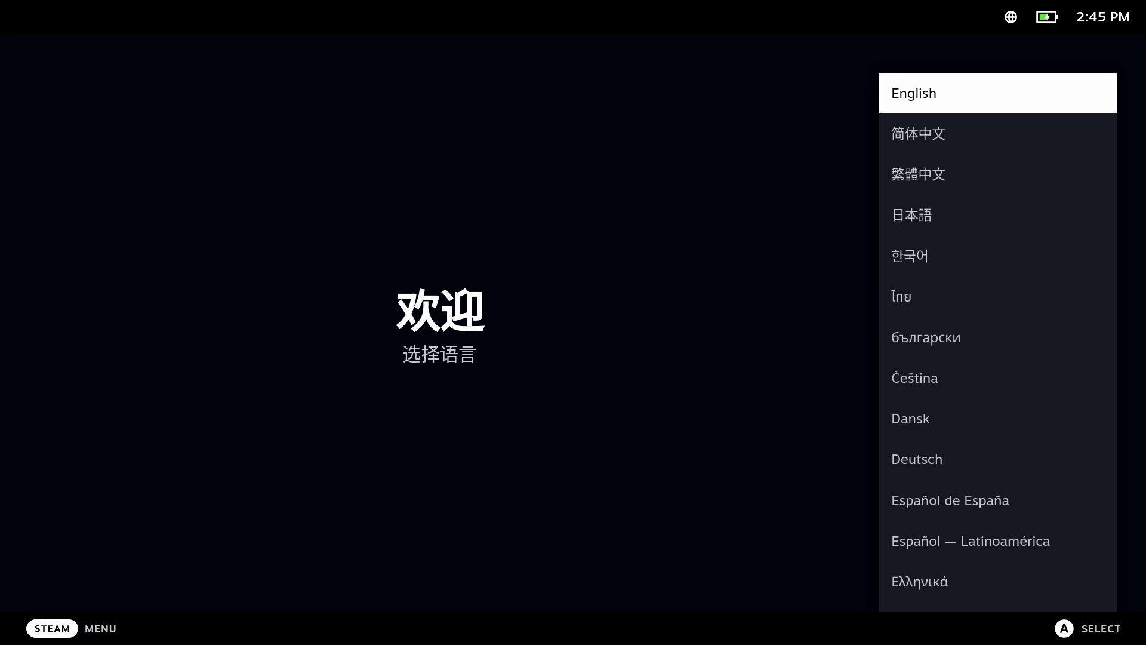
# - Choose English as the system language
pyautogui.press('Down')
pyautogui.press('Down')
pyautogui.press('Down')
pyautogui.press('Up')
pyautogui.press('Up')
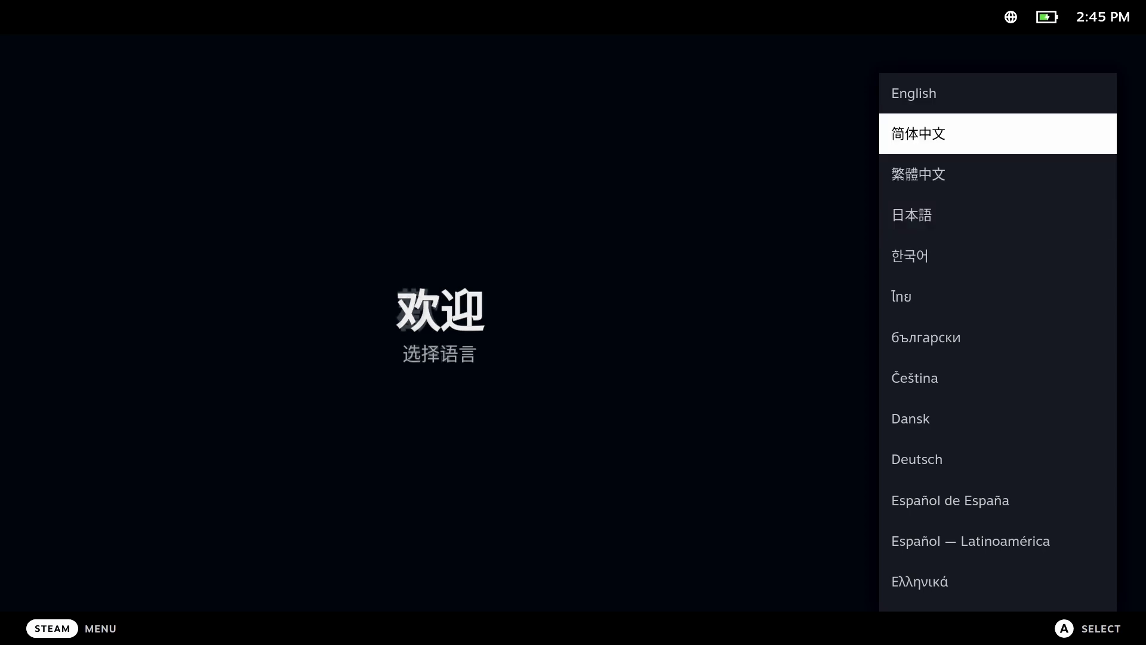
pyautogui.press('Up')
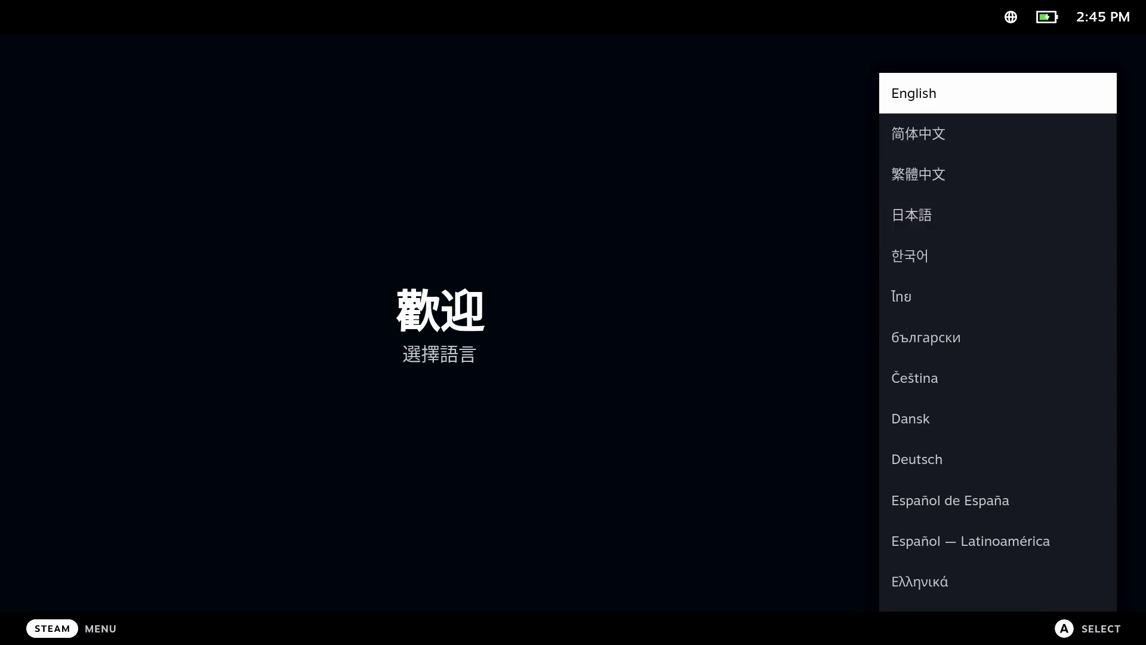
pyautogui.press('Return')
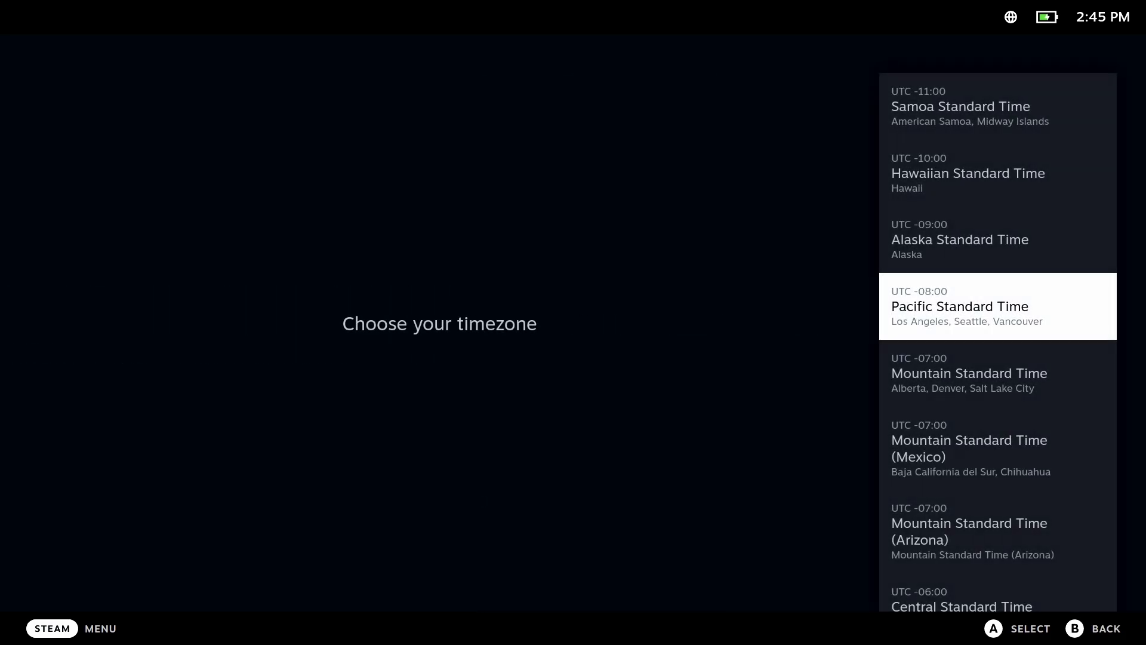
# - Set the timezone to Mountain Standard Time (Arizona)
pyautogui.press('Down')
pyautogui.press('Down')
pyautogui.press('Down')
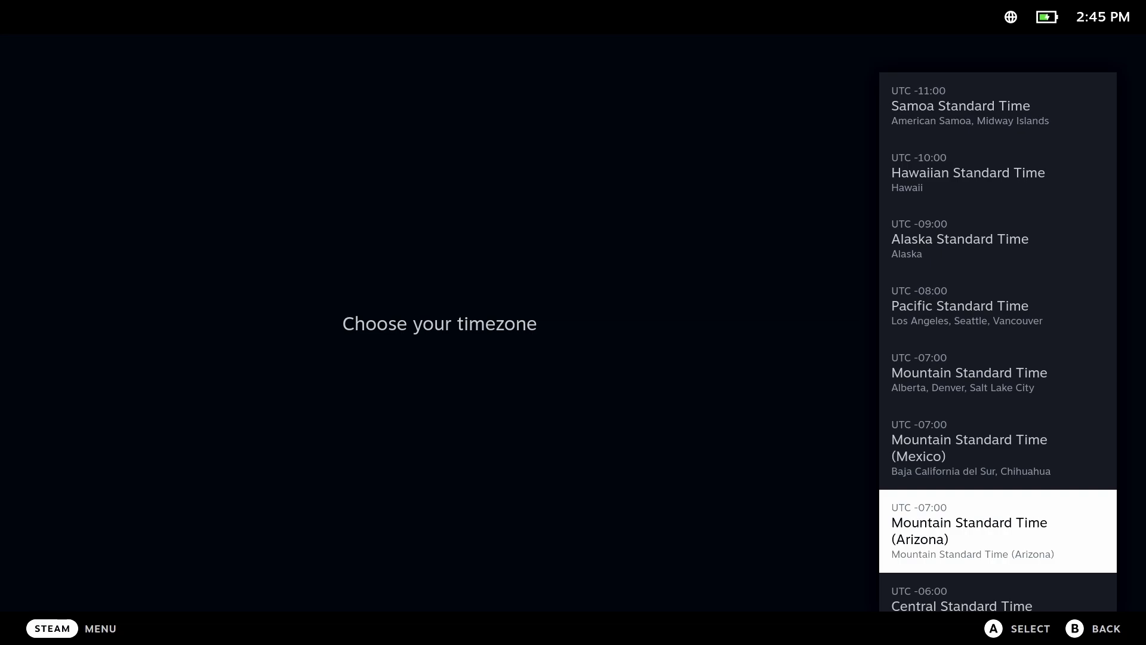
pyautogui.press('Escape')
pyautogui.press('Return')
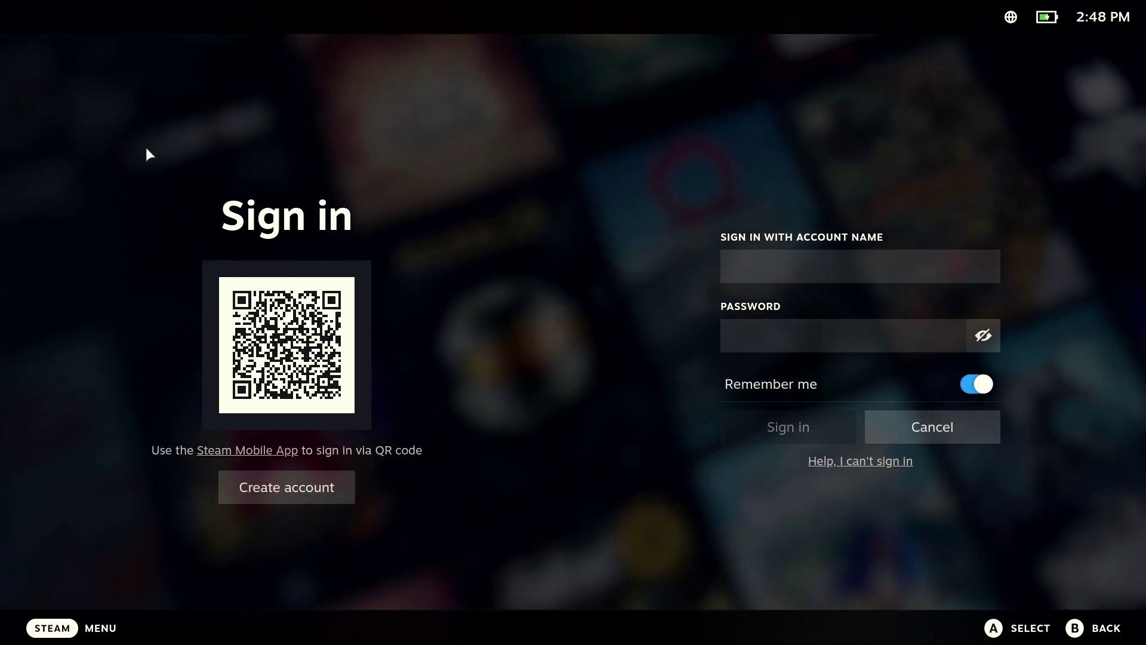
# - Open the Steam menu, then close it to return to the sign-in screen
pyautogui.click(77, 631)
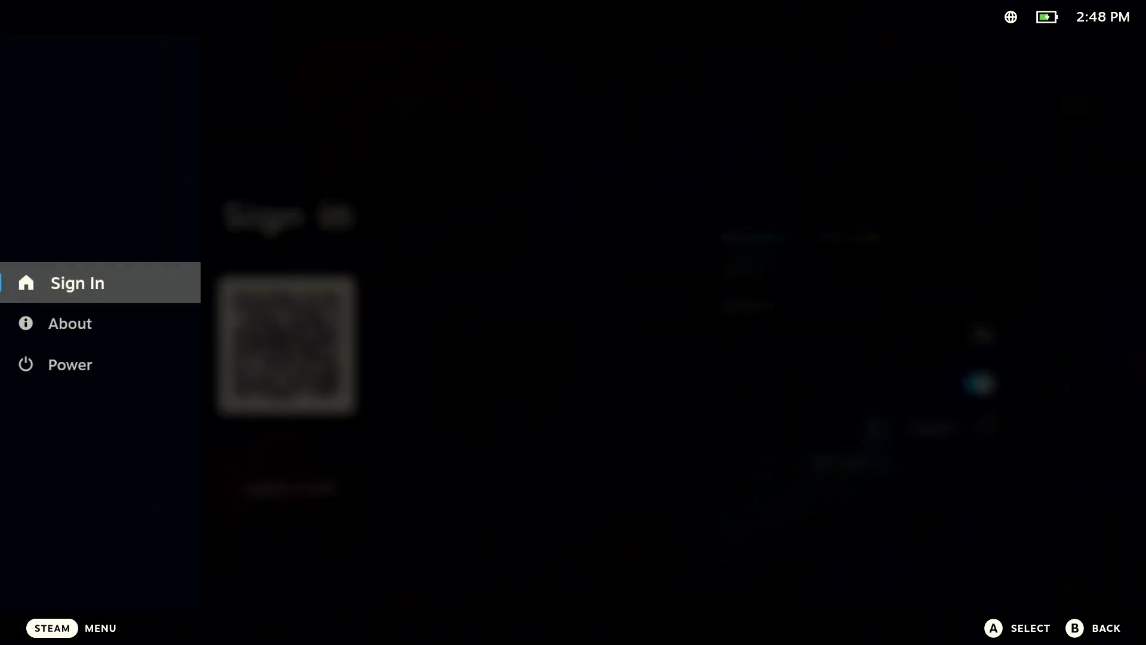
pyautogui.press('Return')
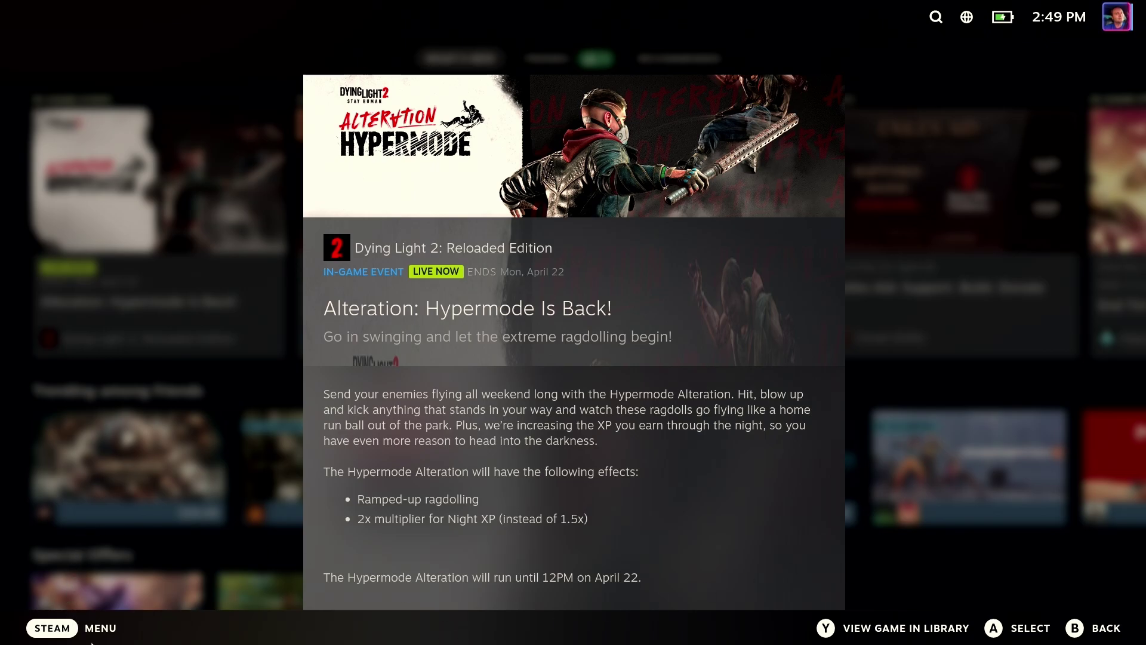
# - In System settings, keep the Stable update channel and check for updates, finding the March 7th client update
pyautogui.click(84, 626)
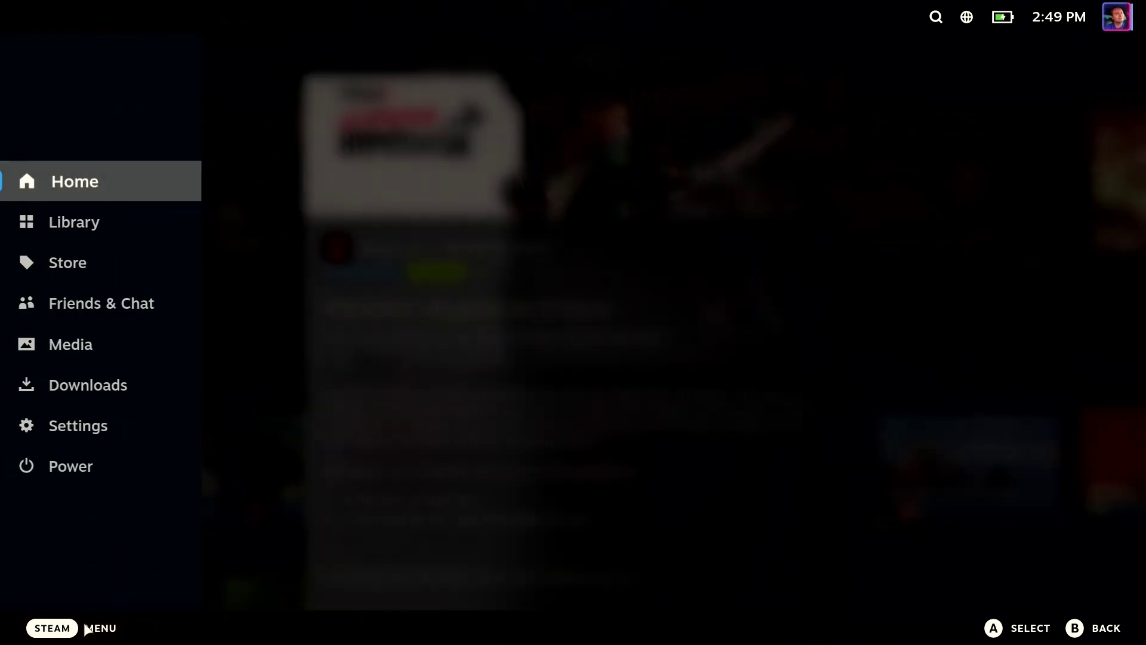
pyautogui.click(60, 419)
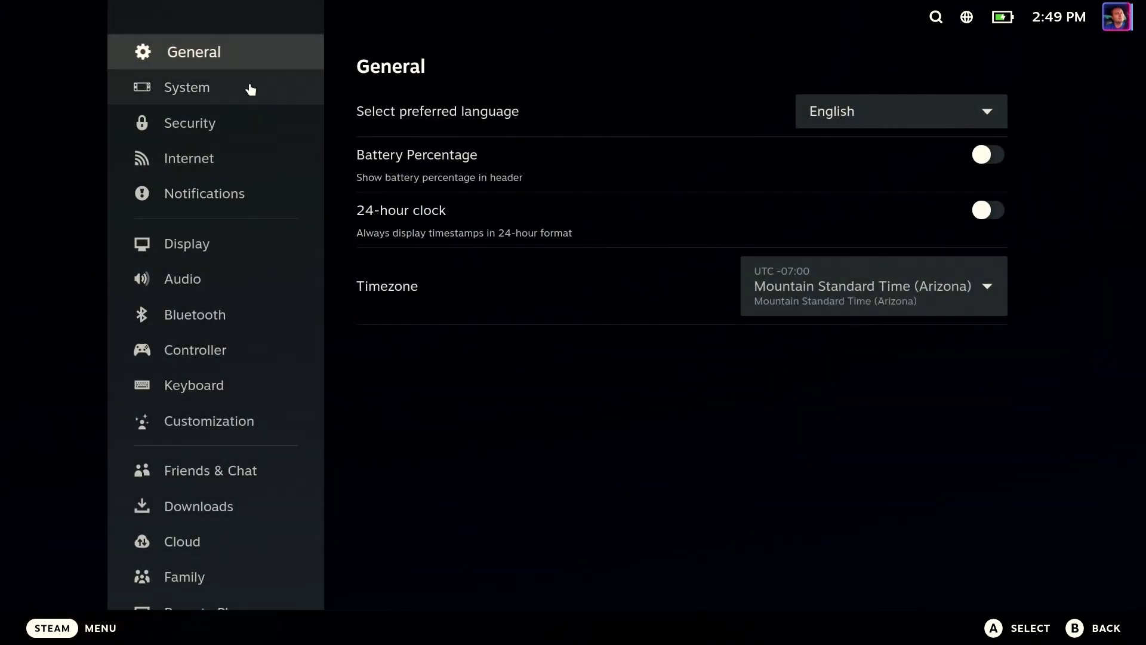
pyautogui.click(250, 88)
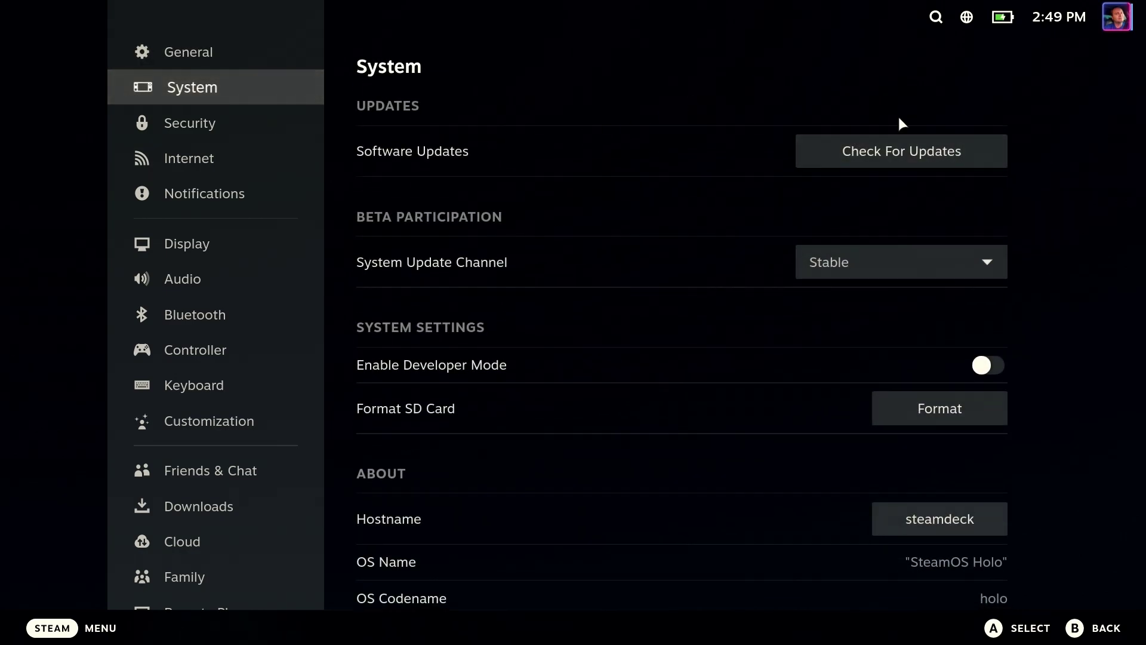
pyautogui.click(844, 273)
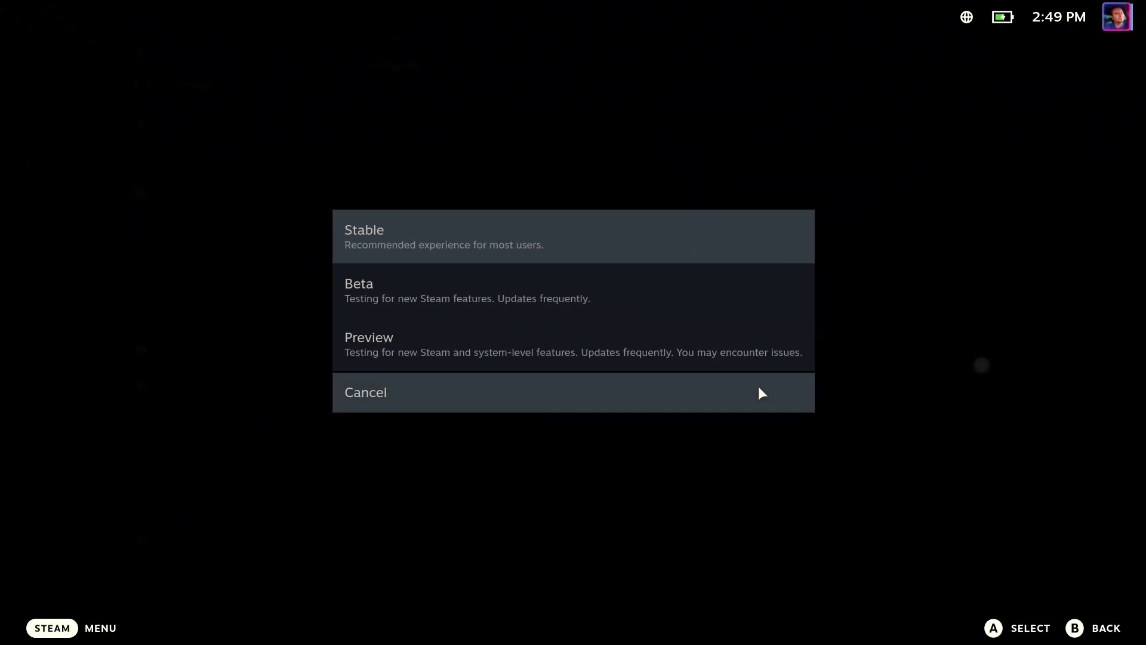
pyautogui.click(761, 392)
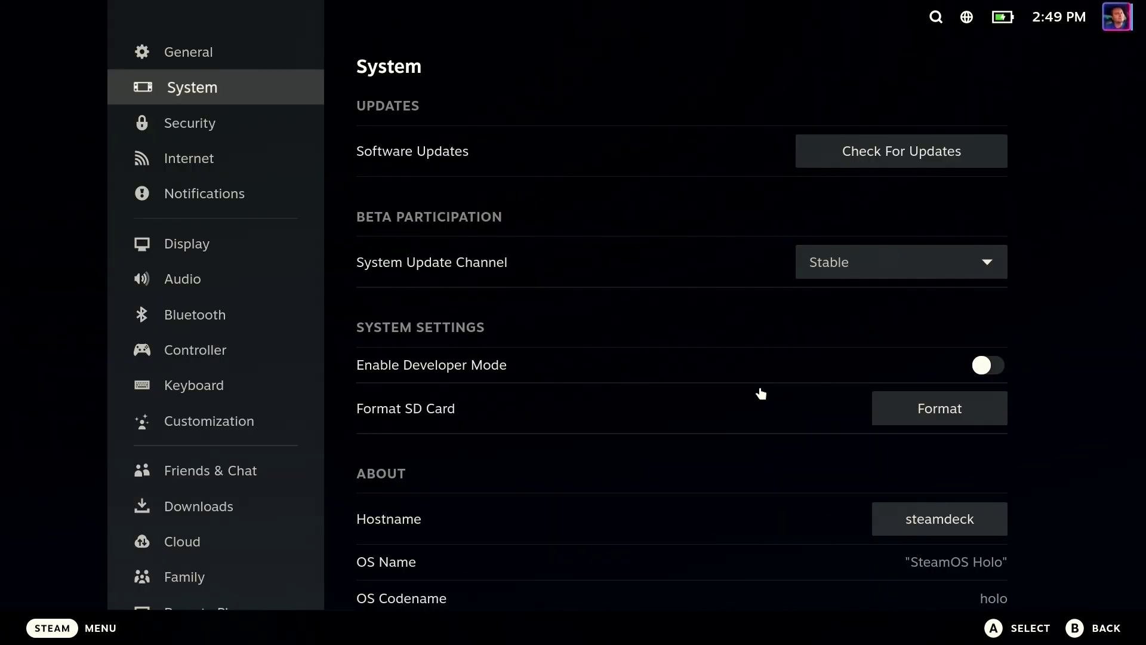
pyautogui.click(904, 154)
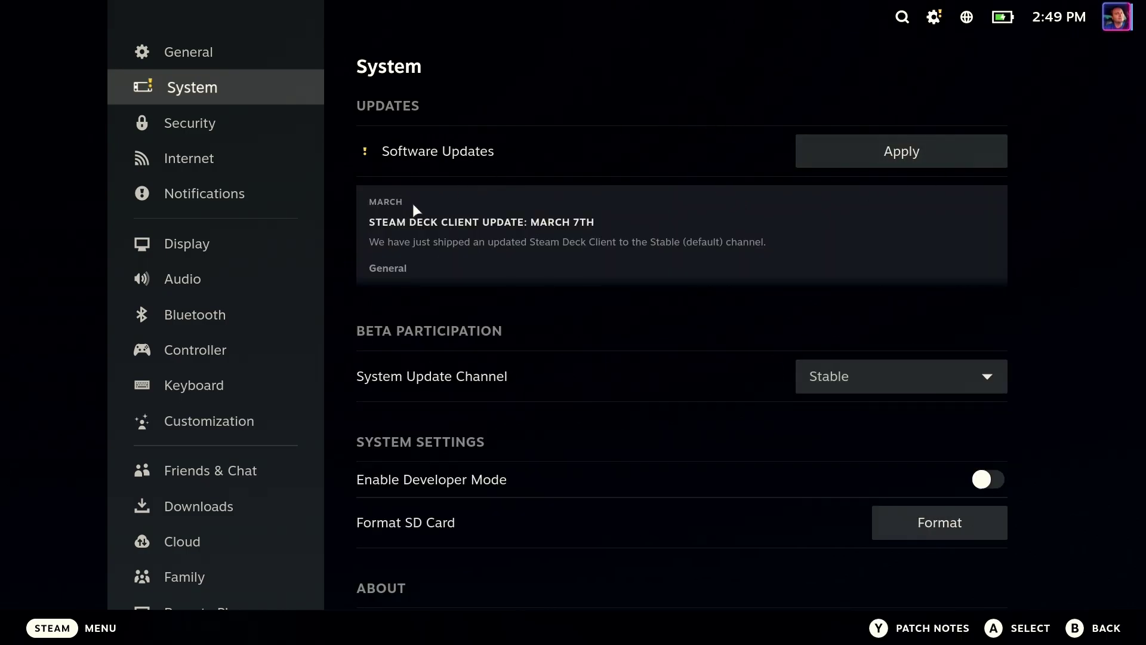
# - Apply the March 7th Steam Deck client update and let the client restart to Home
pyautogui.click(832, 153)
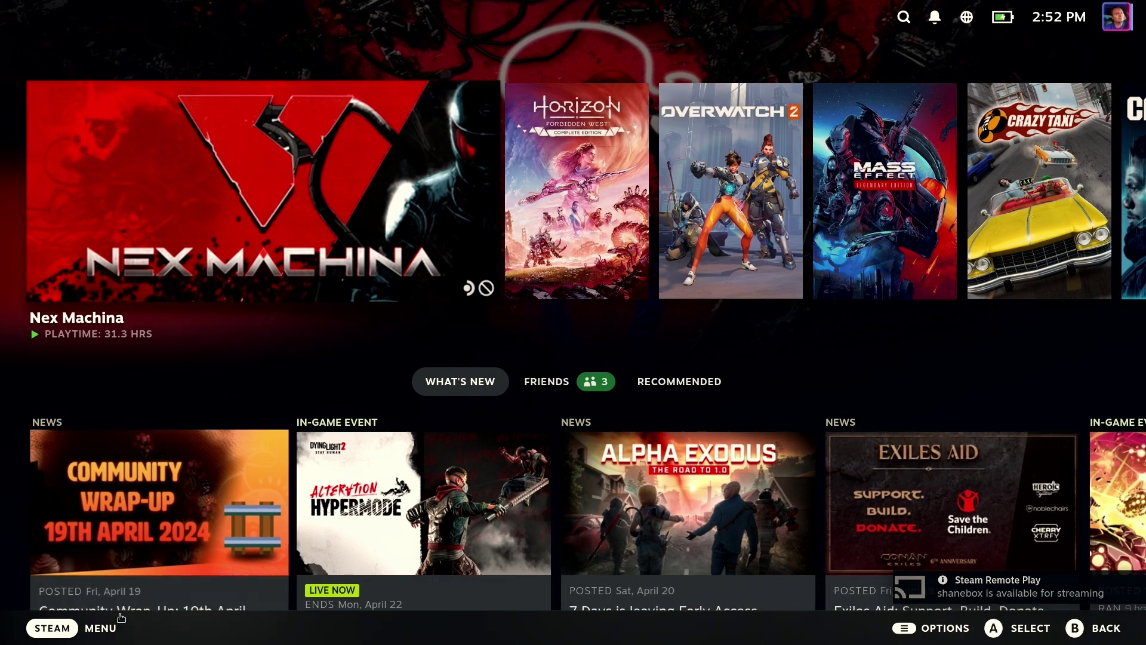
# - Recheck System updates to confirm software is up to date, then view the Family settings page
pyautogui.click(100, 627)
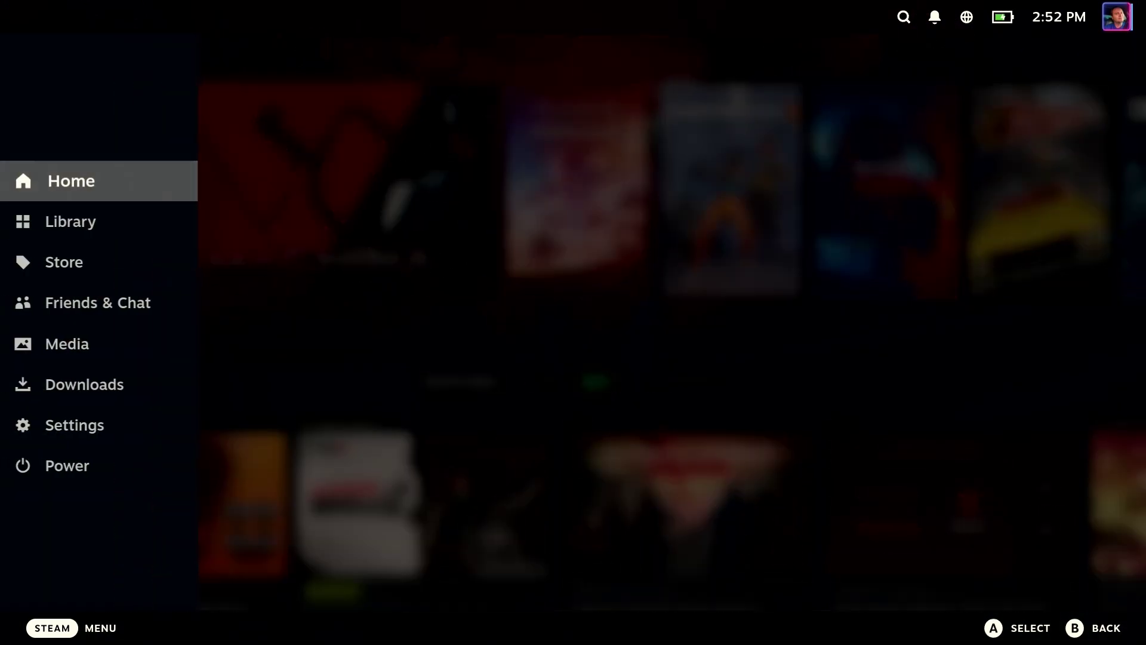
pyautogui.click(115, 413)
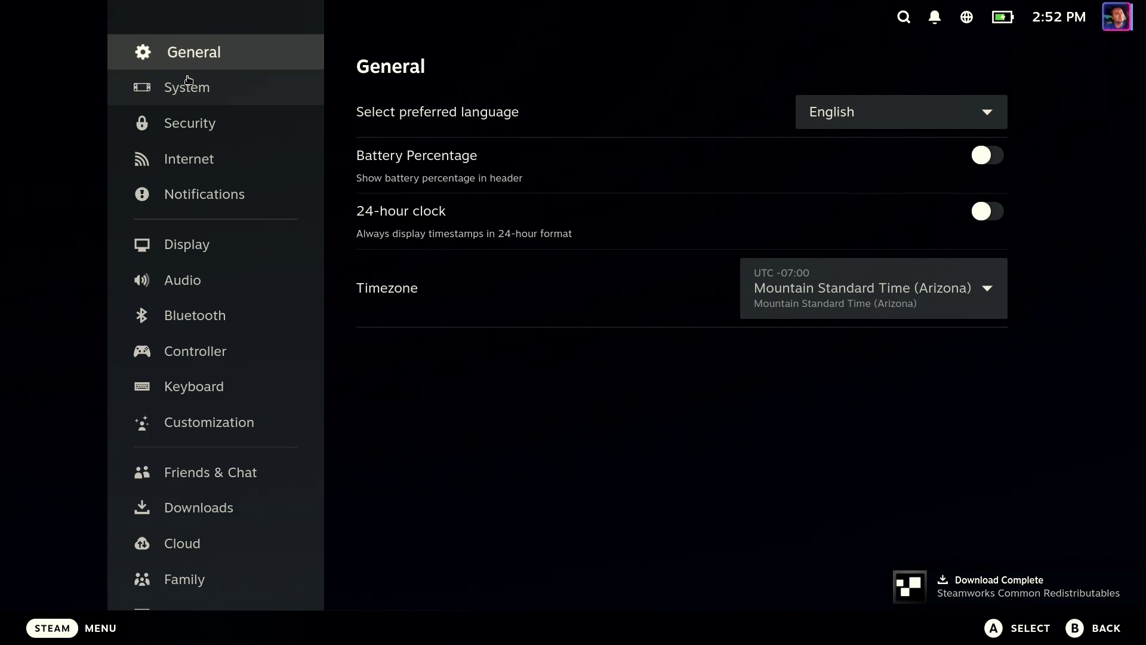
pyautogui.click(188, 83)
pyautogui.click(974, 143)
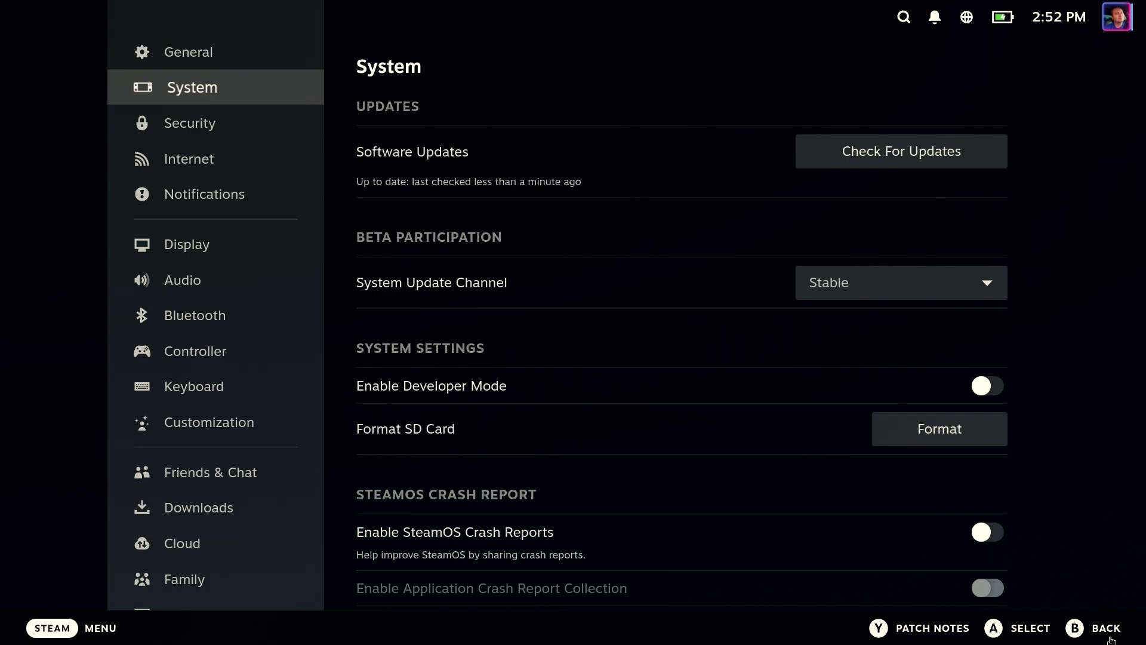
pyautogui.press('Left')
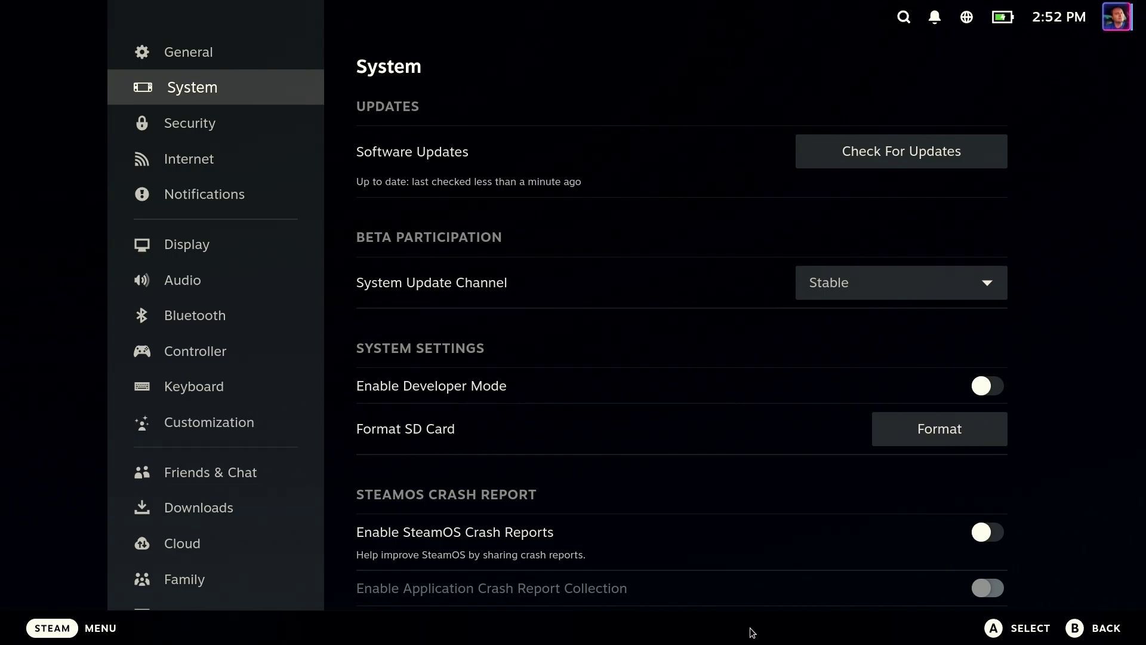
pyautogui.click(215, 579)
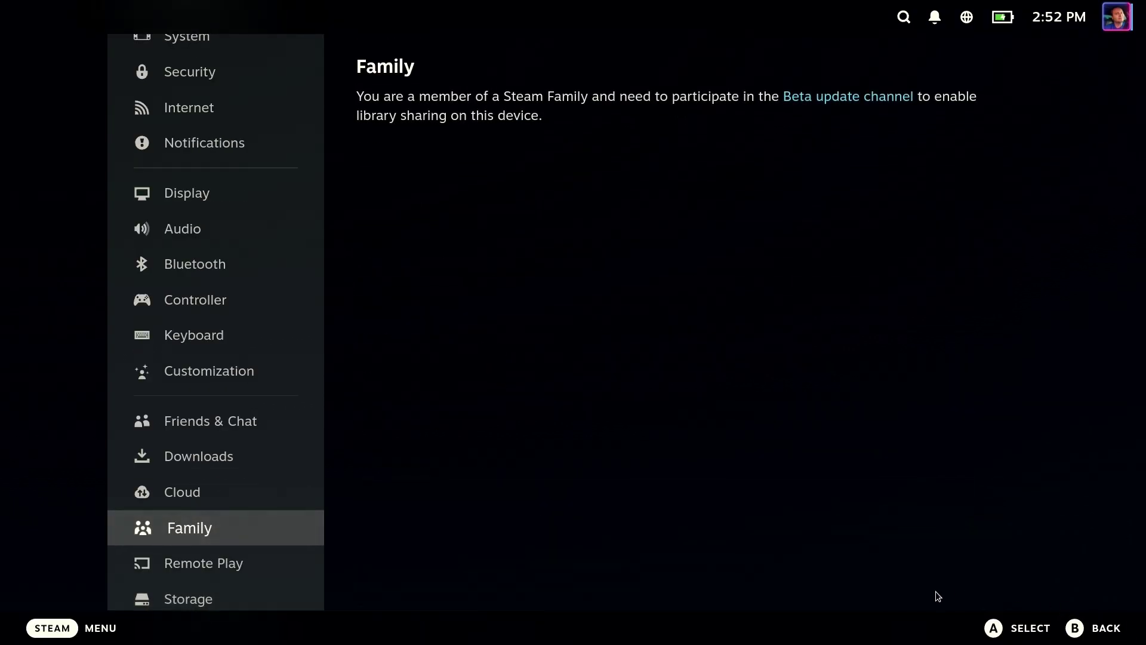
pyautogui.click(1097, 627)
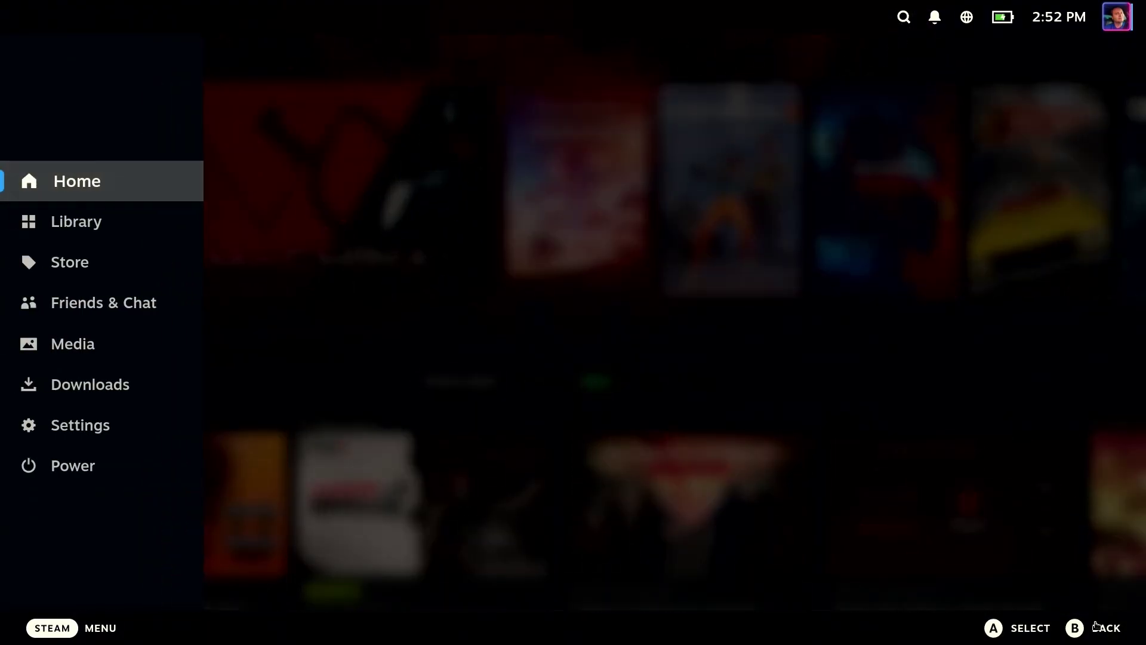
pyautogui.click(1097, 626)
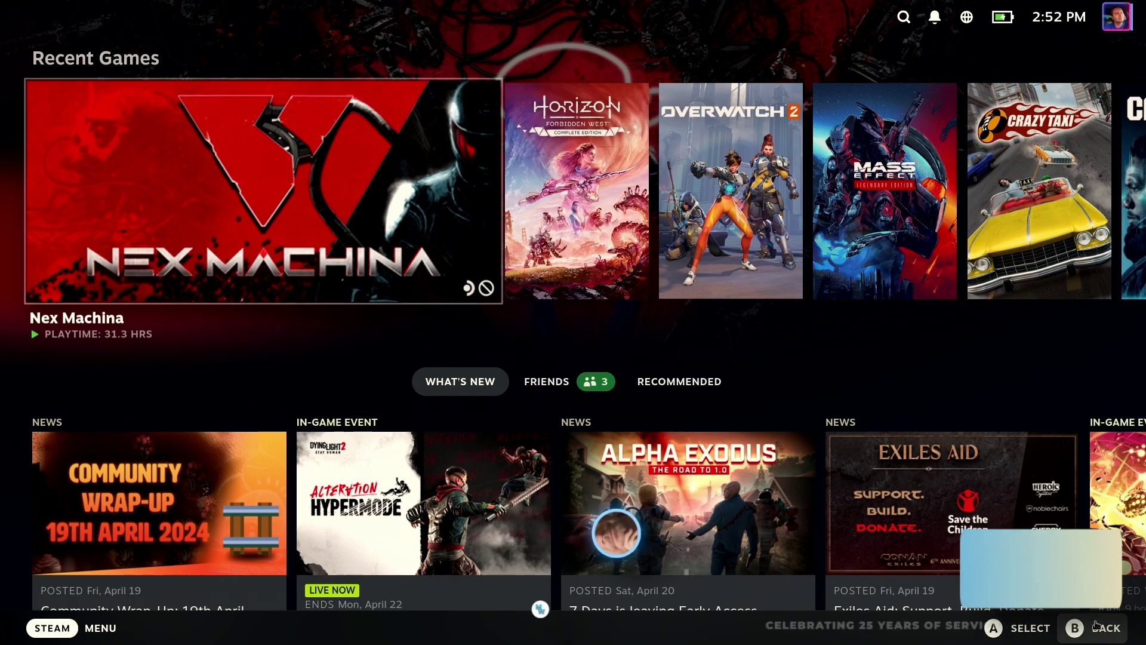